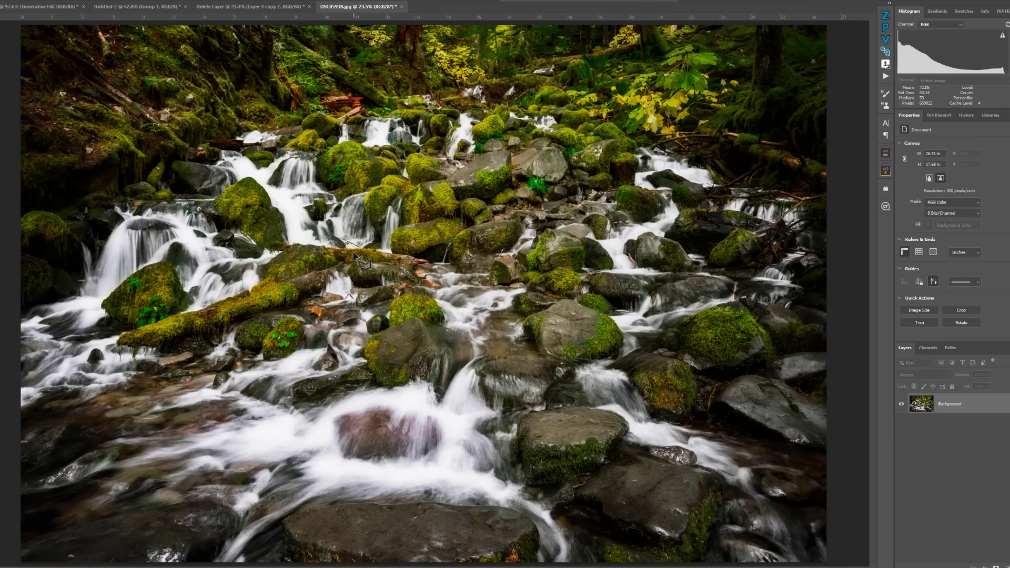
Lasso the mossy log, replace it with Generative Fill, and compare the first two variations.
left_click_drag(354, 253, 96, 339)
left_click(360, 284)
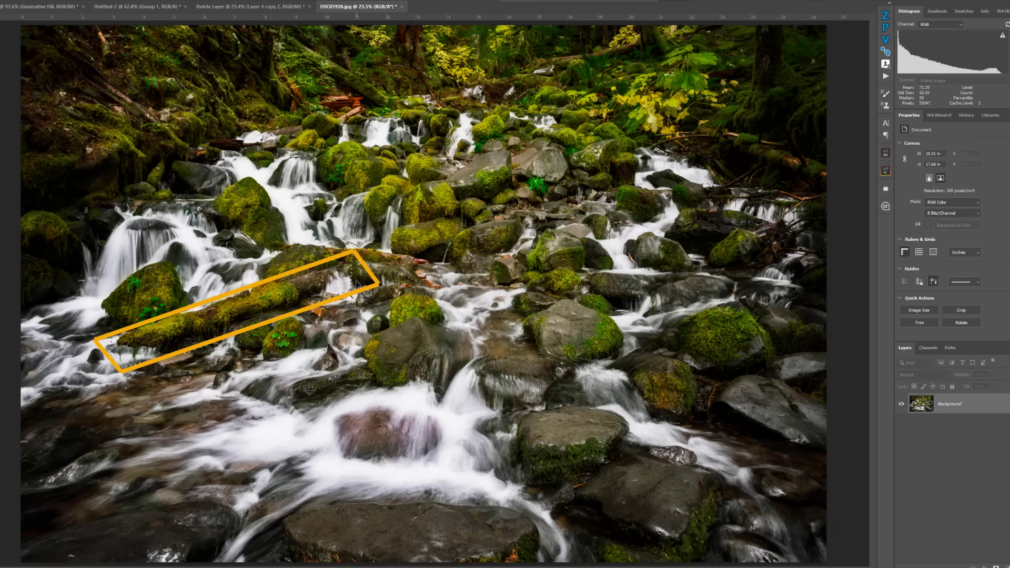
left_click(544, 3)
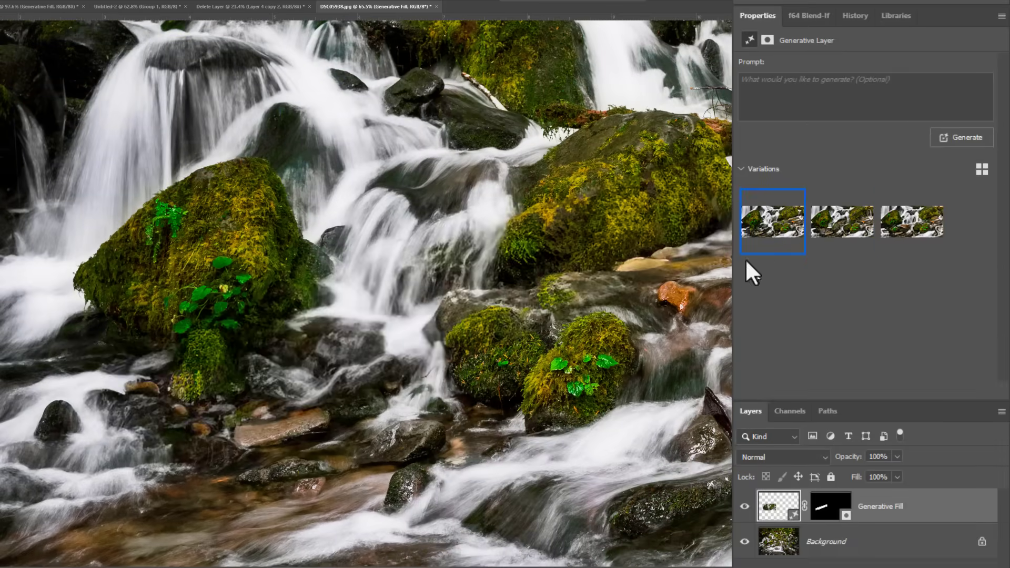
left_click(842, 221)
left_click(773, 221)
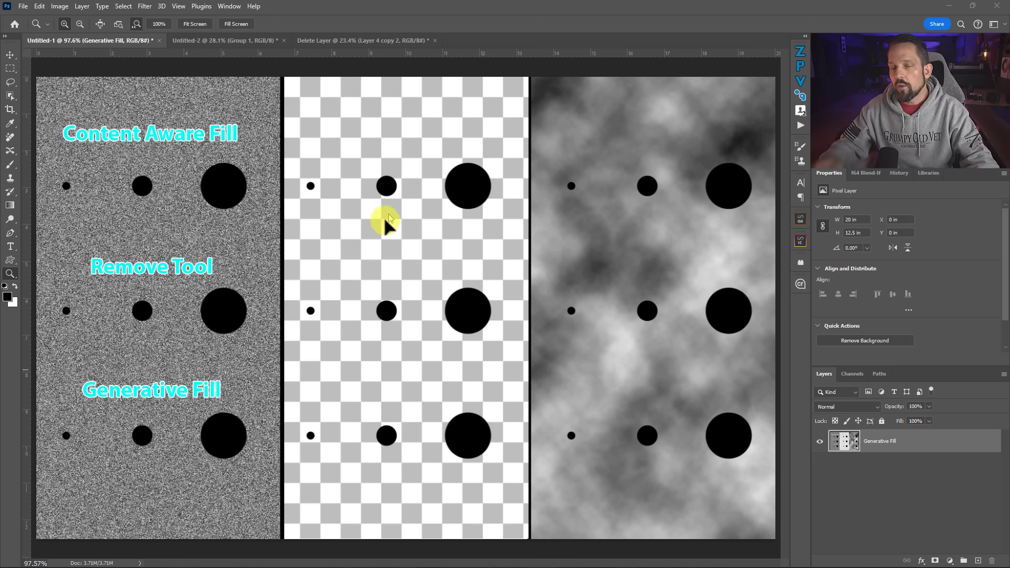
Switch to the waterfall document and back to the dots test document, then dismiss the Edit menu.
left_click(330, 40)
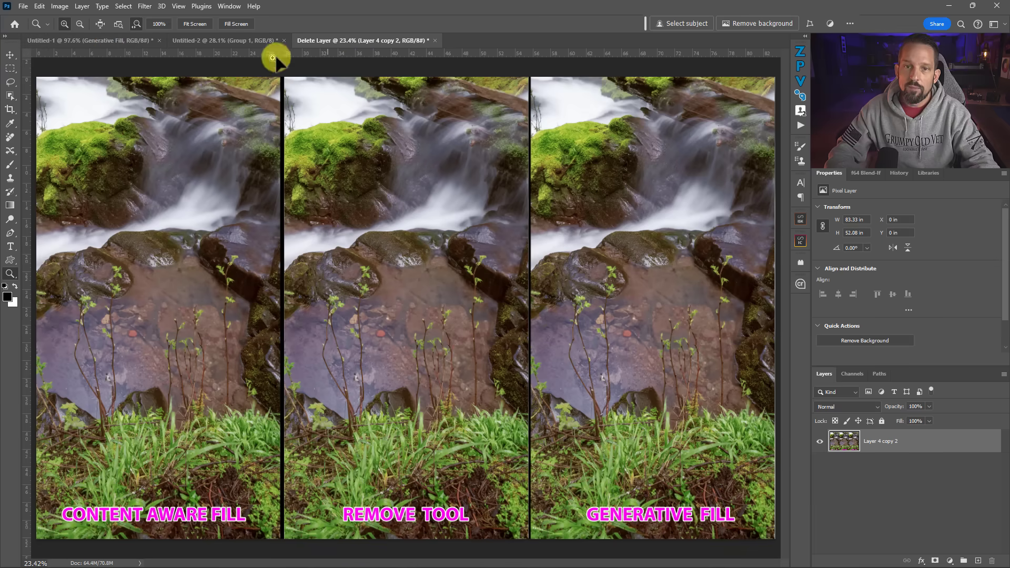
left_click(111, 40)
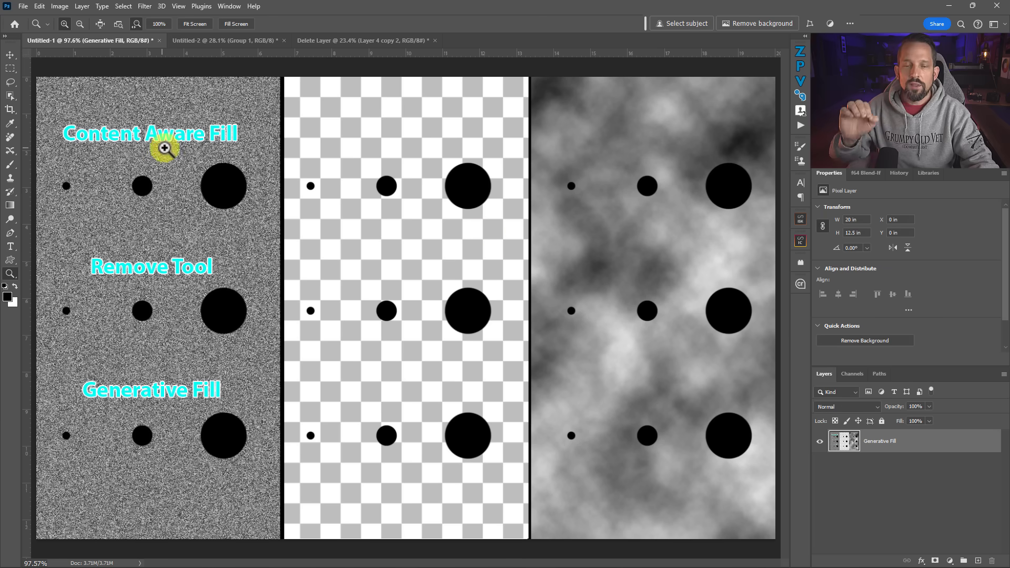
left_click(40, 6)
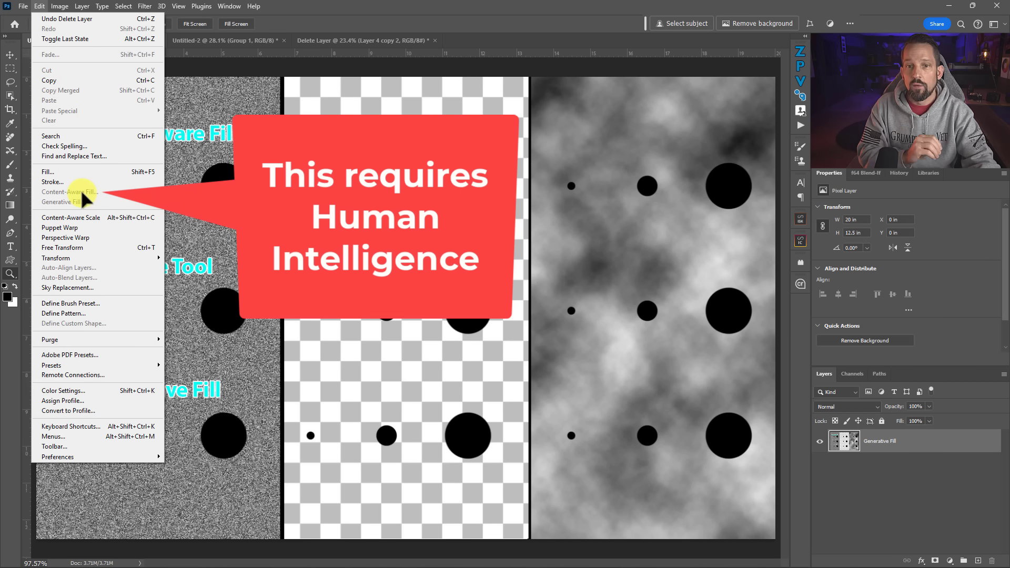
left_click(117, 197)
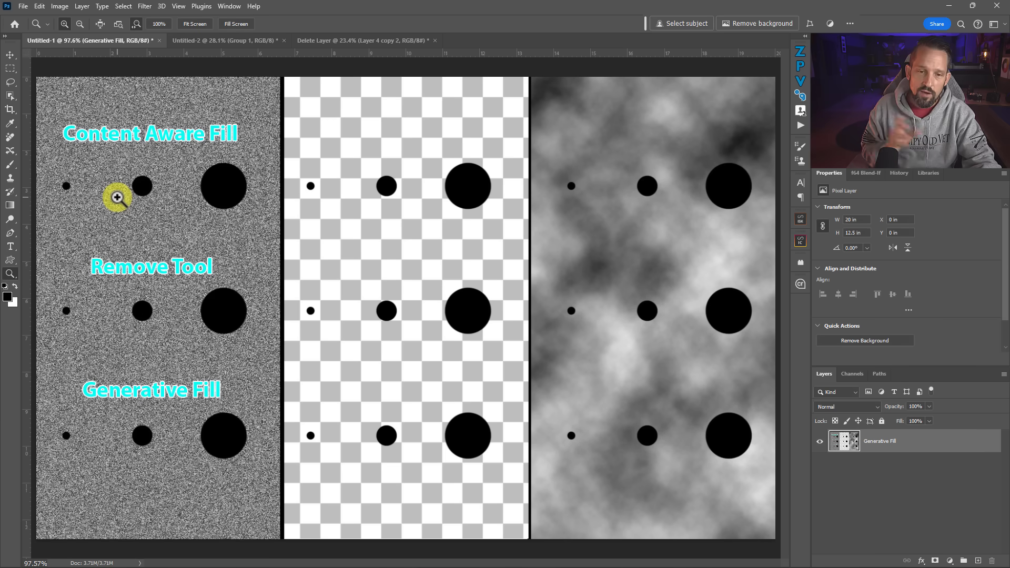
Zoom in and marquee-select the small, middle and big dots in the Content Aware Fill row.
left_click_drag(114, 192, 293, 301)
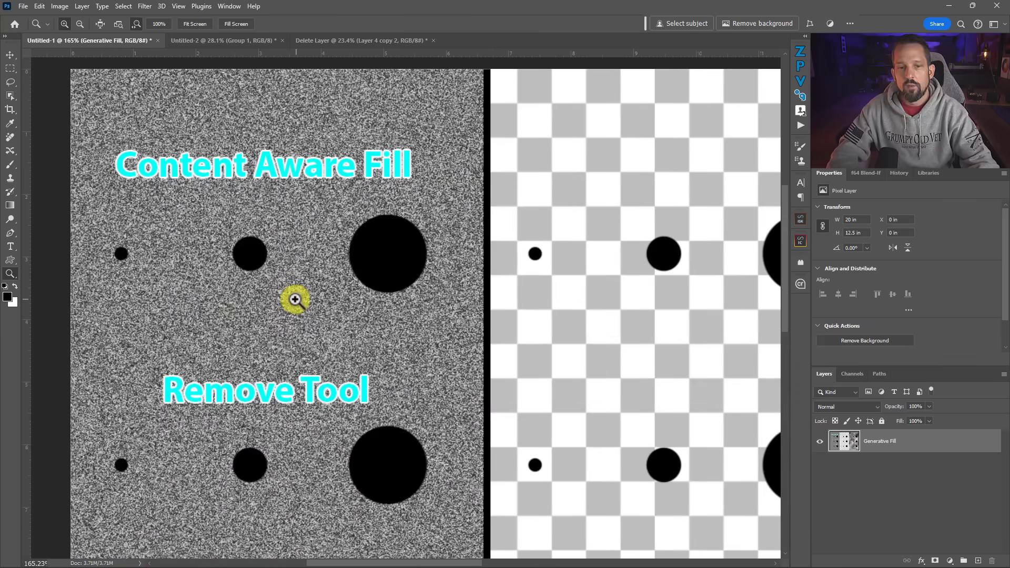
left_click(10, 68)
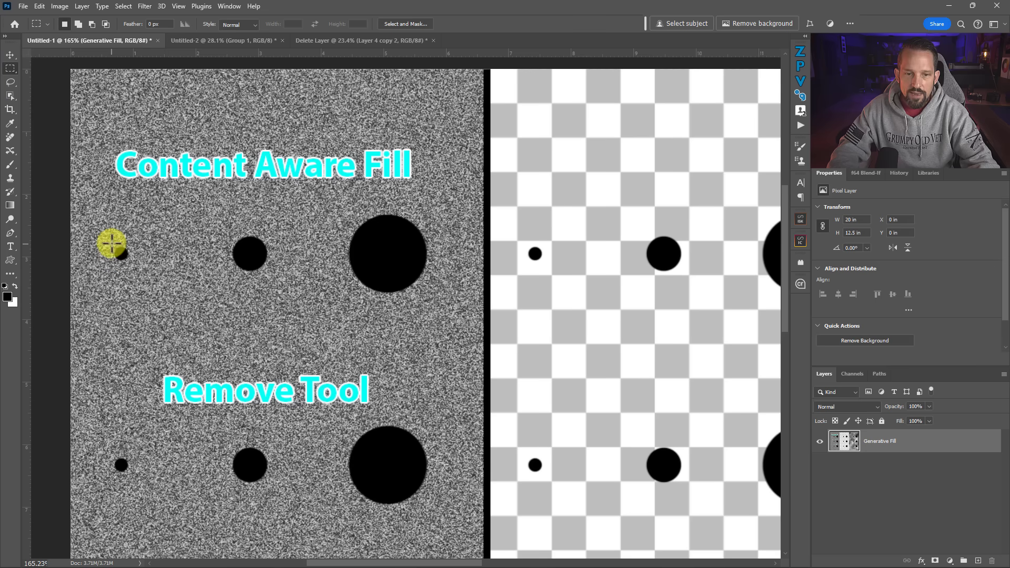
left_click_drag(111, 241, 133, 263)
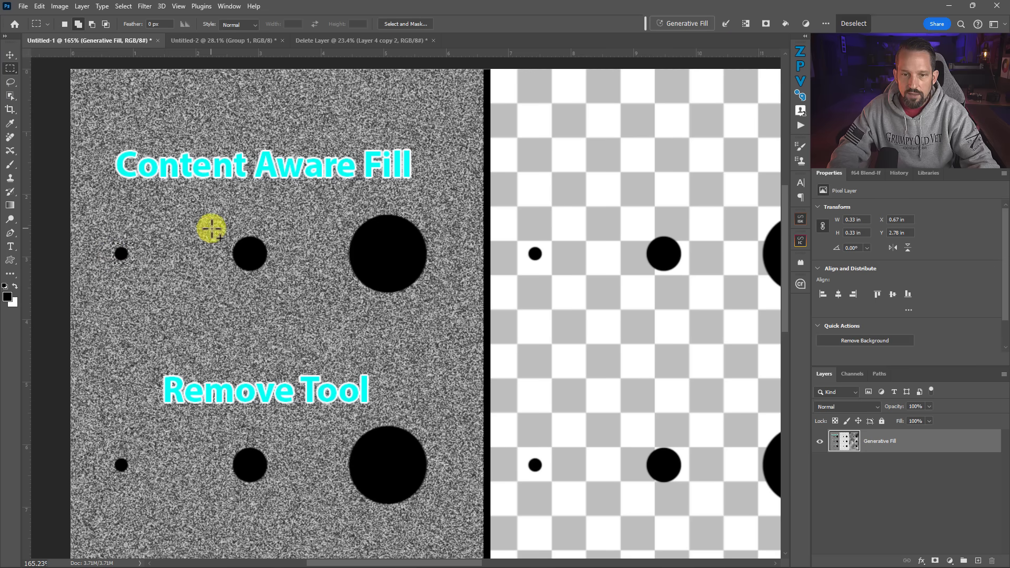
left_click_drag(227, 228, 275, 278, "shift")
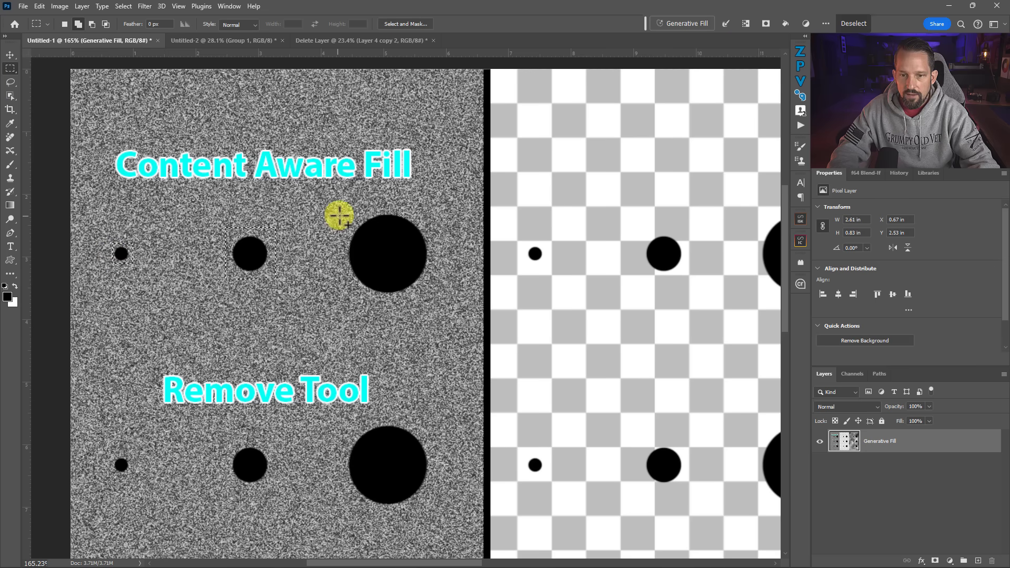
left_click_drag(342, 214, 433, 299)
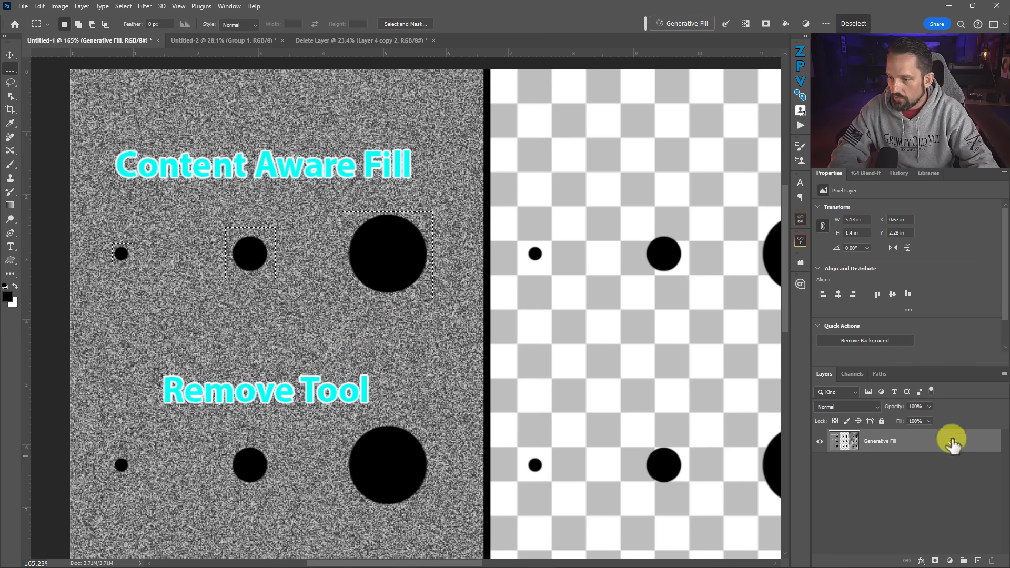
Duplicate the Generative Fill layer as Generative Fill copy.
right_click(958, 436)
left_click(944, 60)
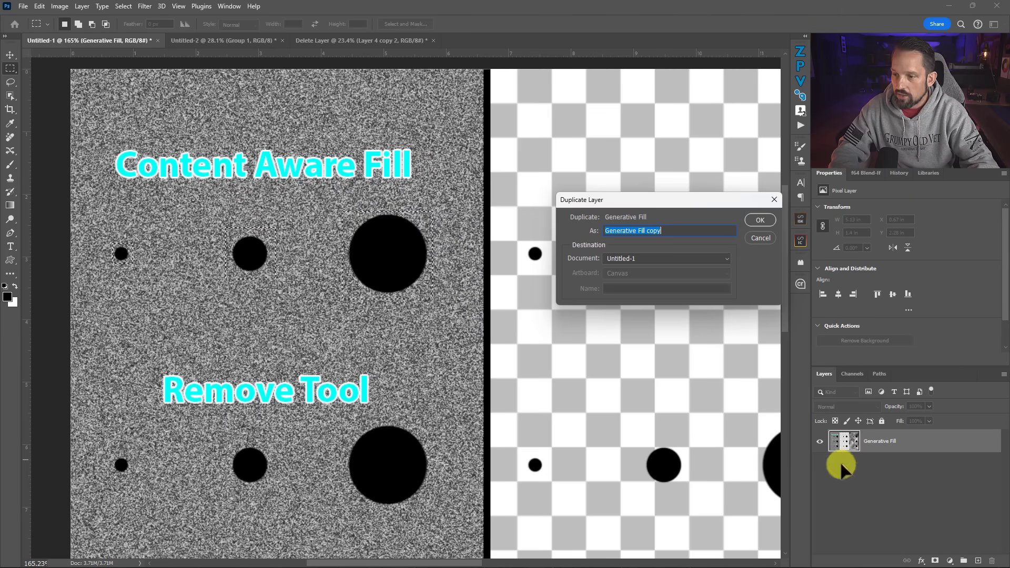
left_click(756, 222)
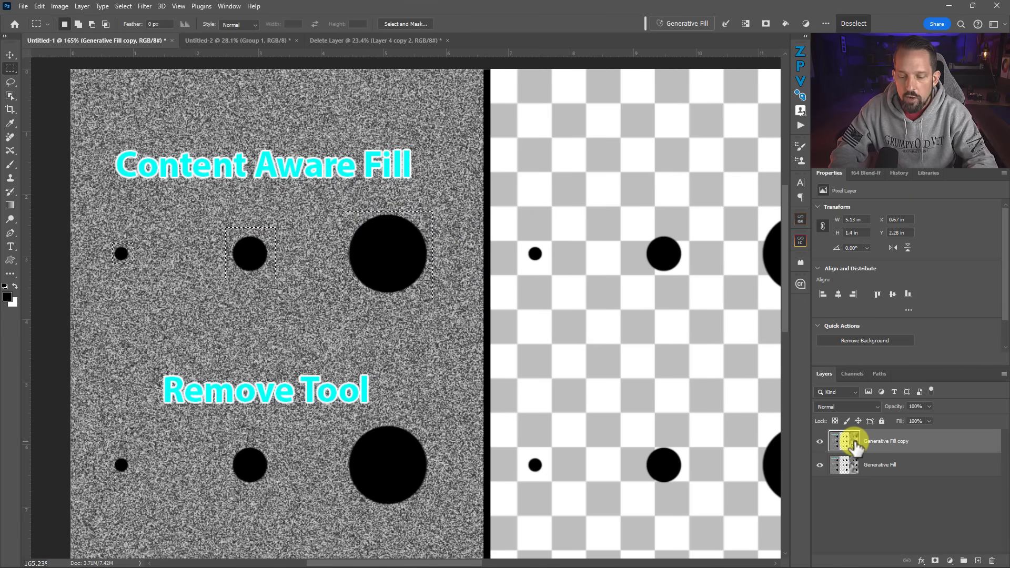
Fill the selected dots with Content-Aware contents to erase them.
key("shift+F5")
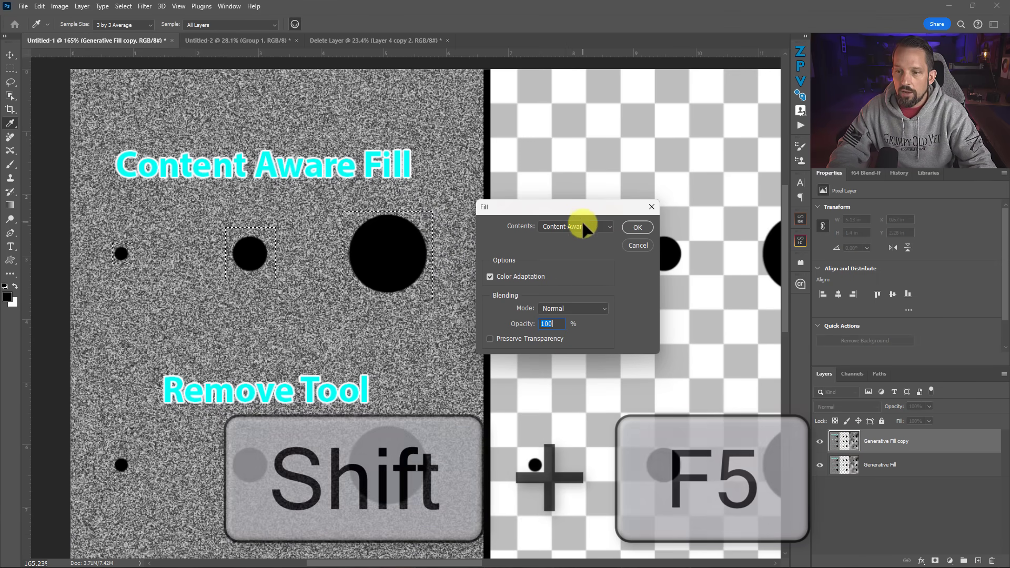
left_click(582, 220)
left_click(565, 262)
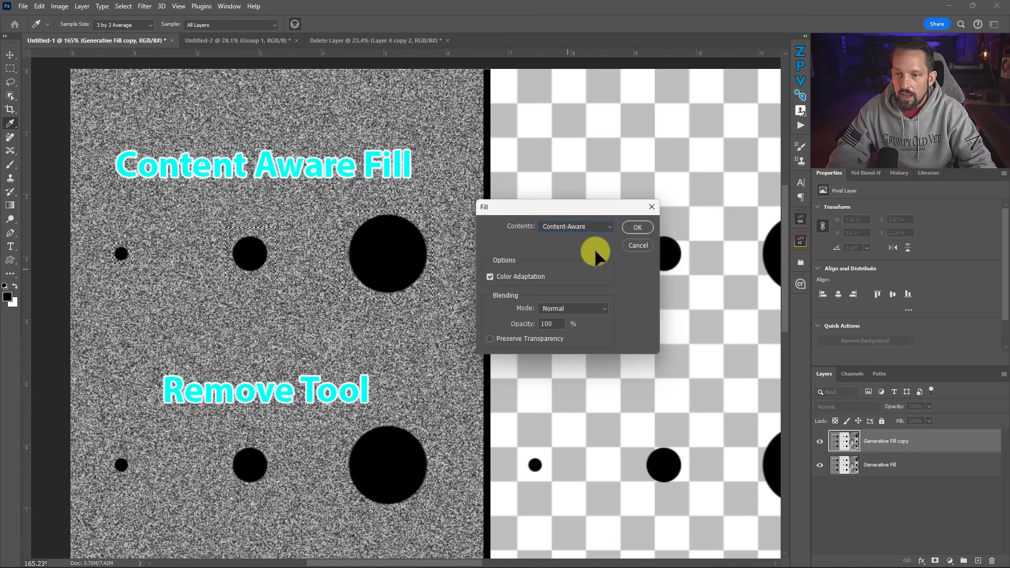
left_click(641, 226)
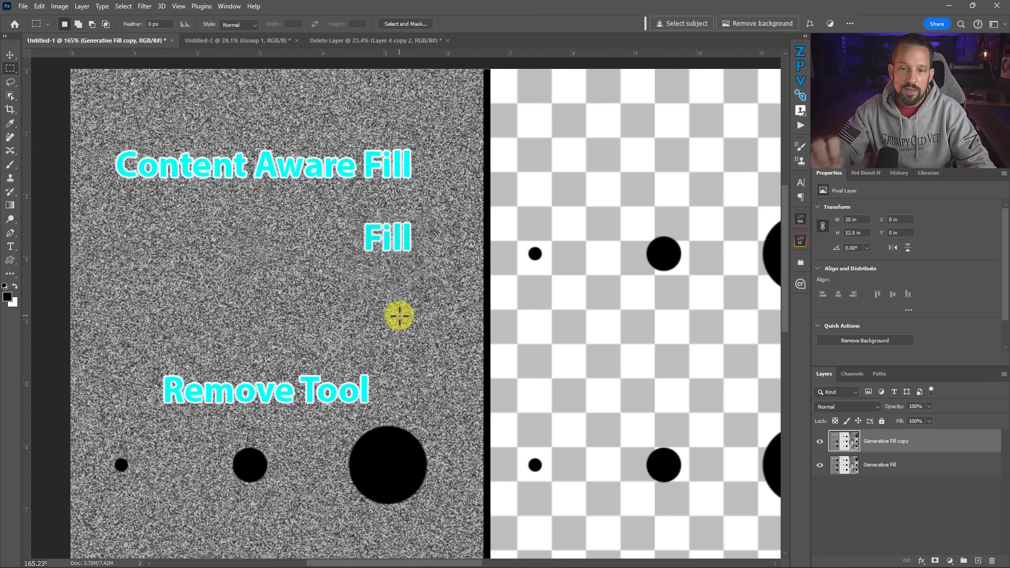
Erase the Remove Tool row's three dots with the Remove tool, enlarging the brush to 125 for the big one.
left_click_drag(341, 408, 356, 189)
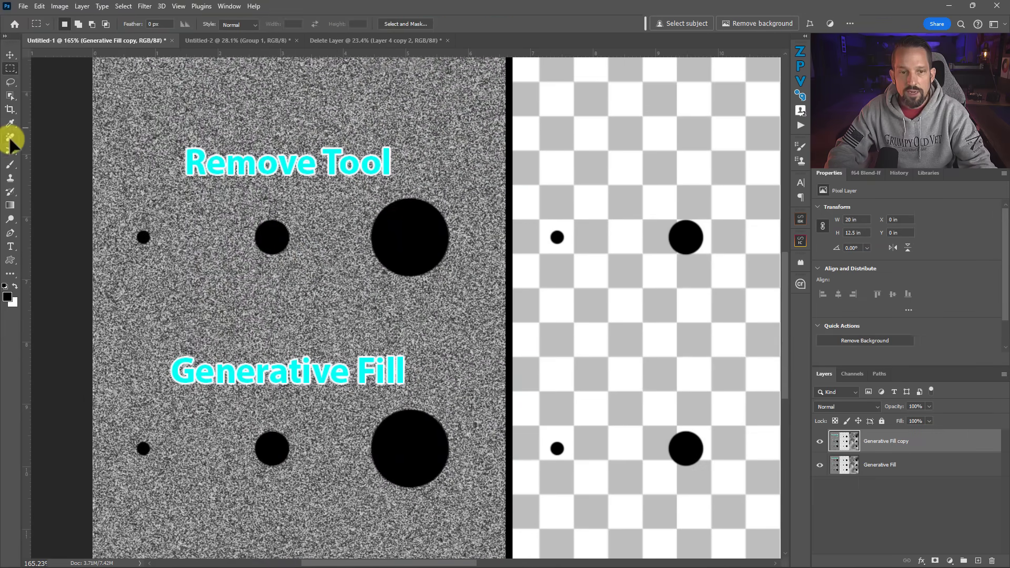
left_click(10, 137)
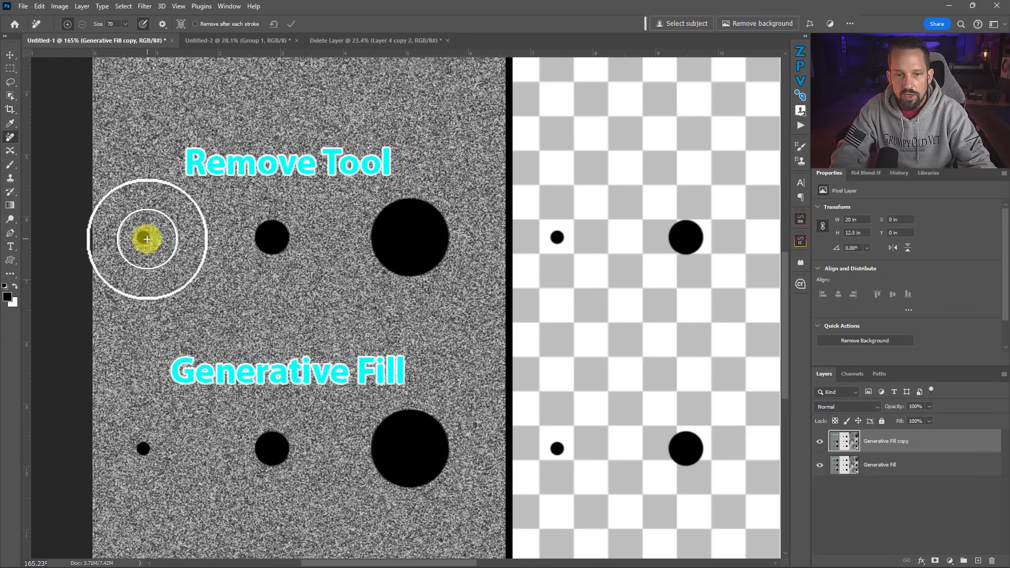
left_click(146, 239)
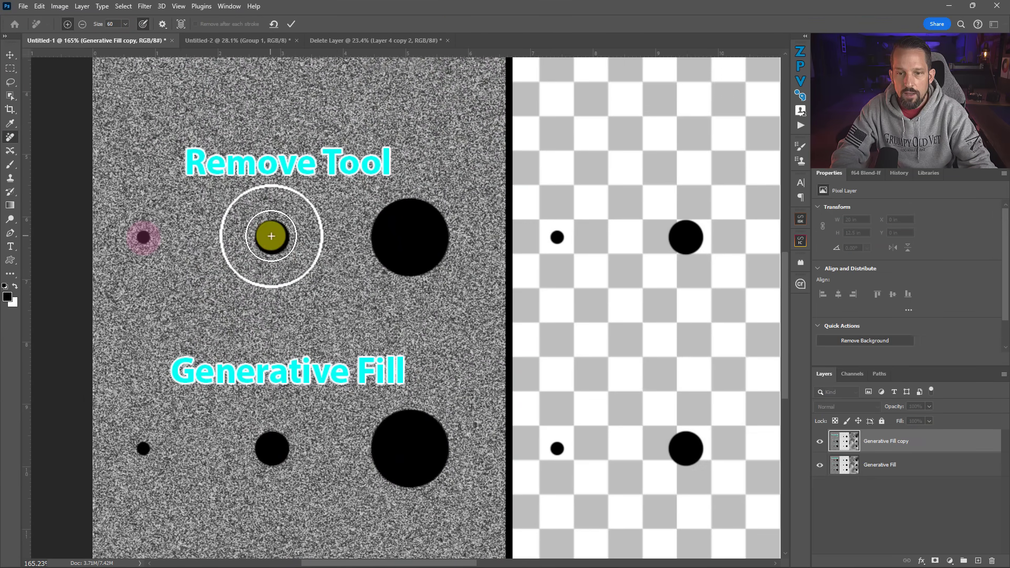
left_click(269, 235)
key("bracketright")
key("bracketright")
key("bracketright")
key("bracketright")
key("bracketright")
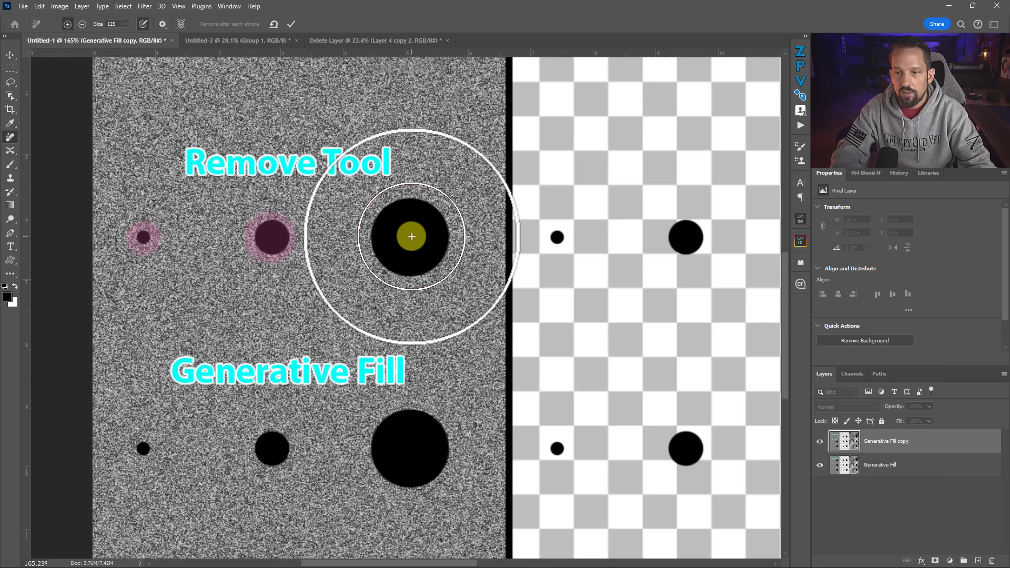
left_click(411, 236)
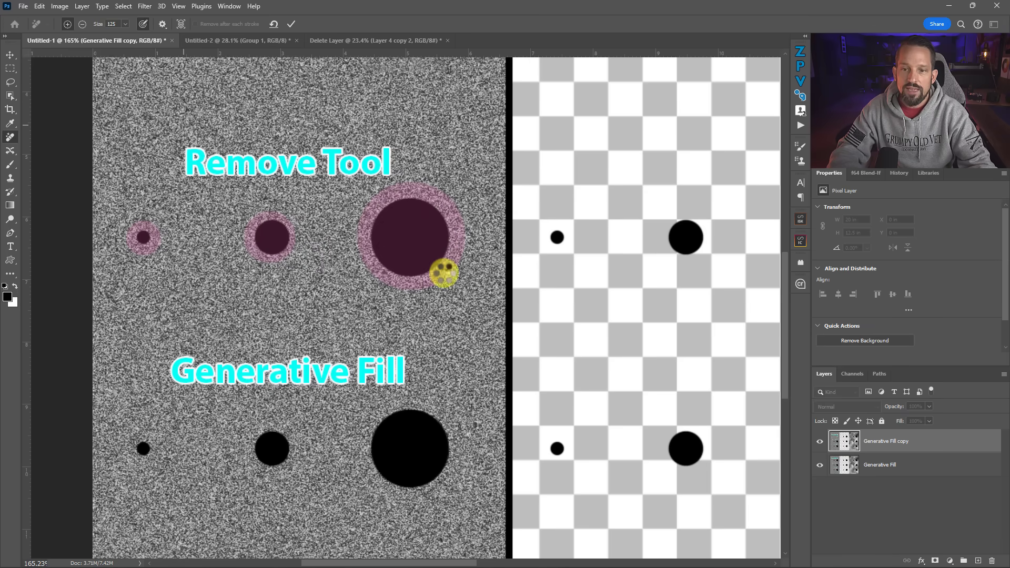
key("Return")
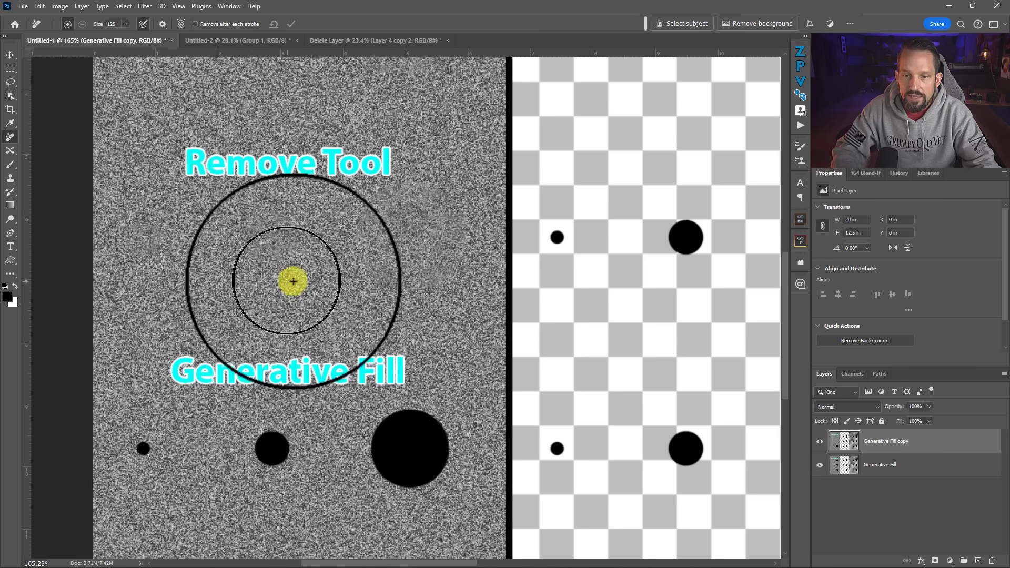
Zoom in and pan across the Content Aware Fill and Remove Tool results down to the Generative Fill row.
left_click(279, 223, "ctrl")
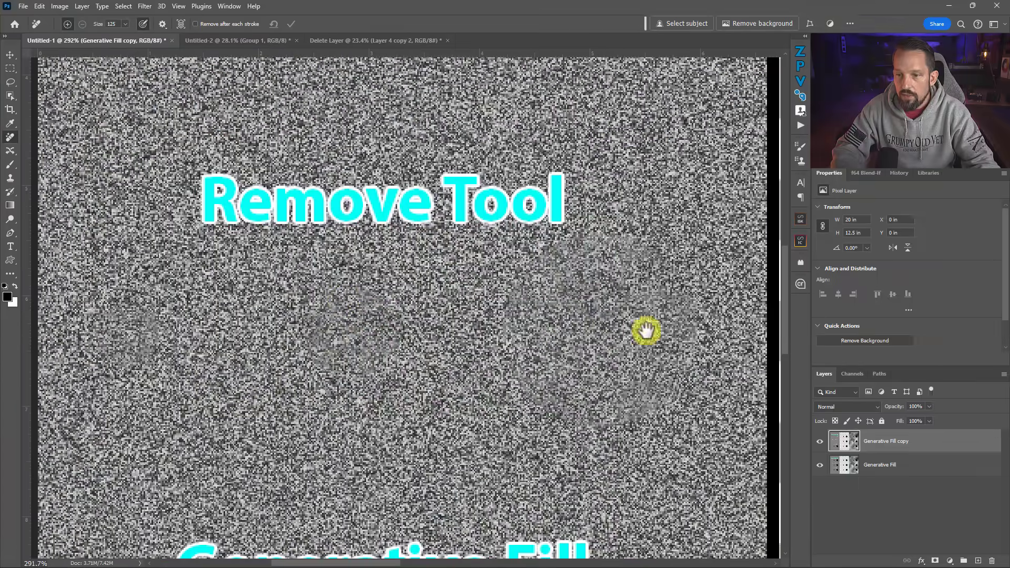
left_click_drag(339, 277, 350, 564)
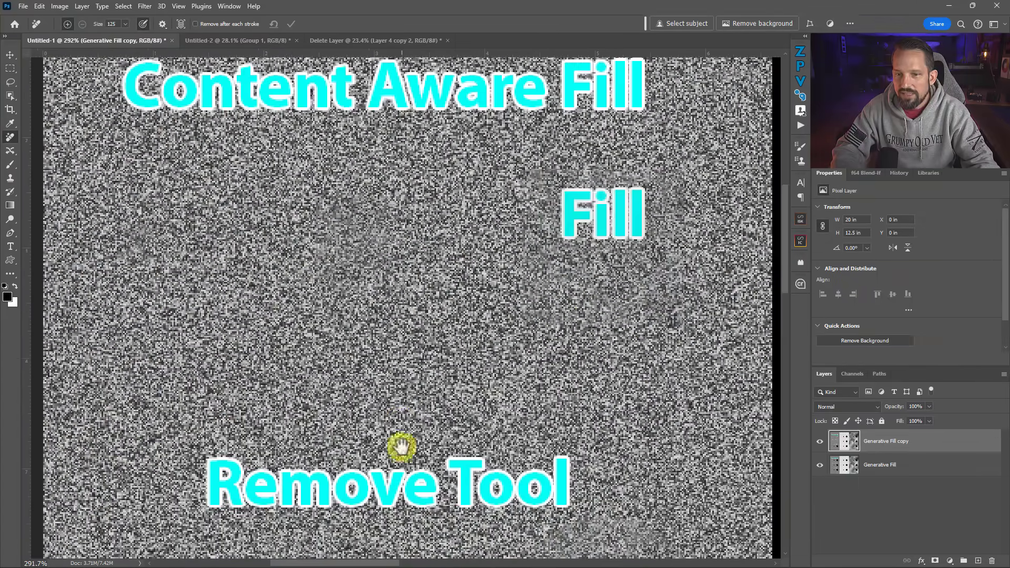
left_click_drag(399, 445, 361, 203)
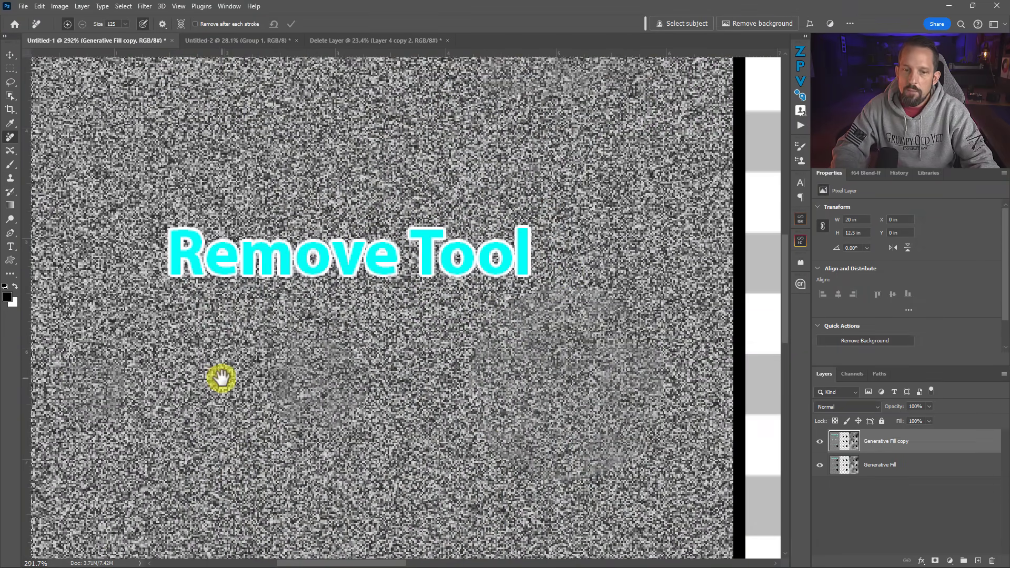
left_click_drag(220, 375, 320, 402)
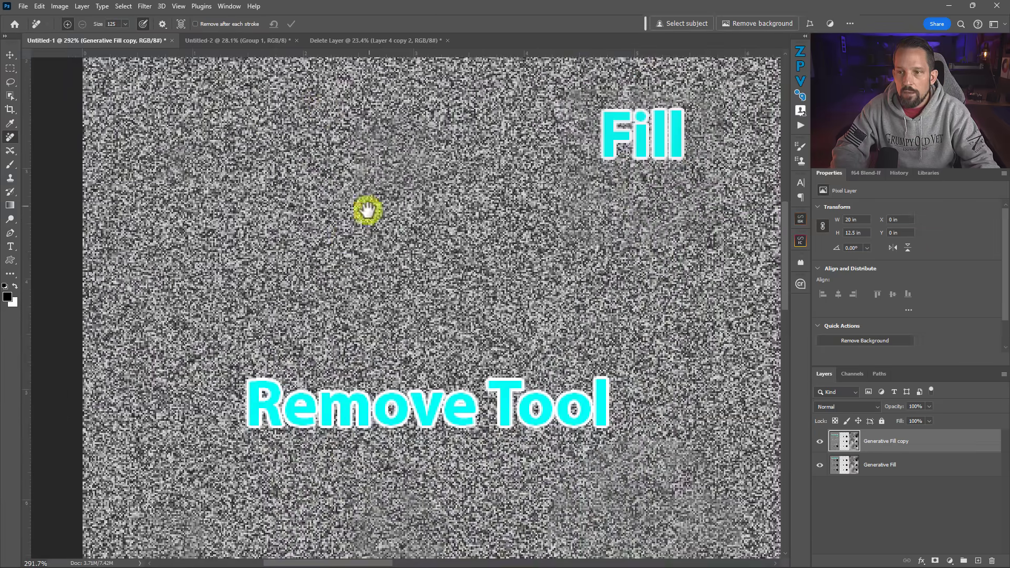
left_click_drag(363, 224, 327, 294)
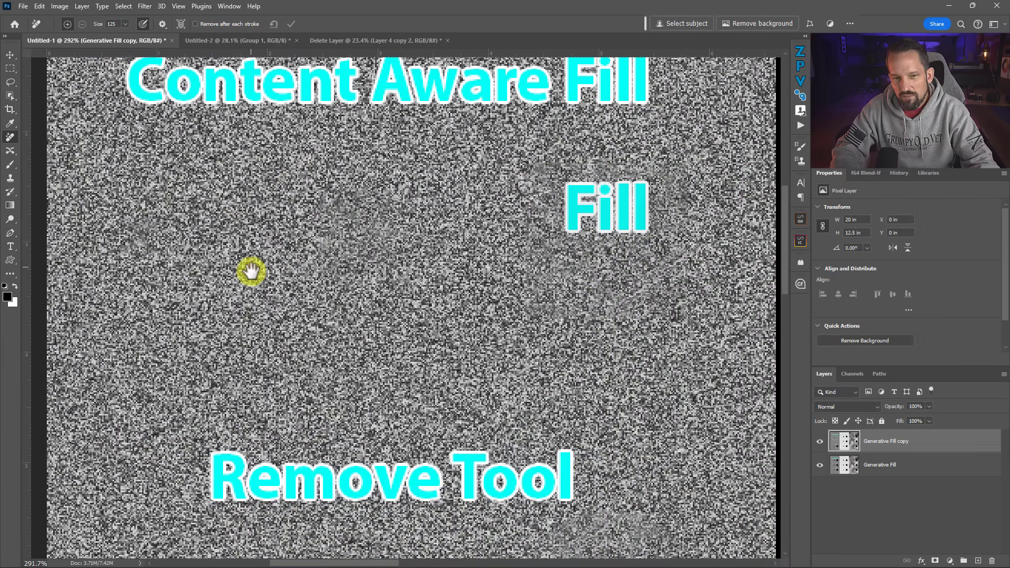
left_click_drag(361, 350, 335, 139)
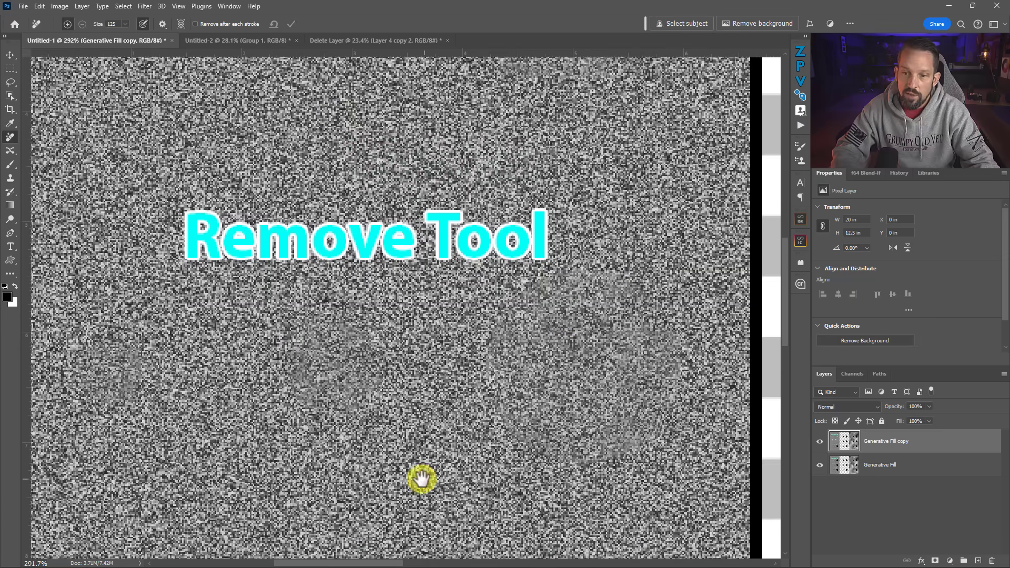
left_click_drag(421, 476, 379, 146)
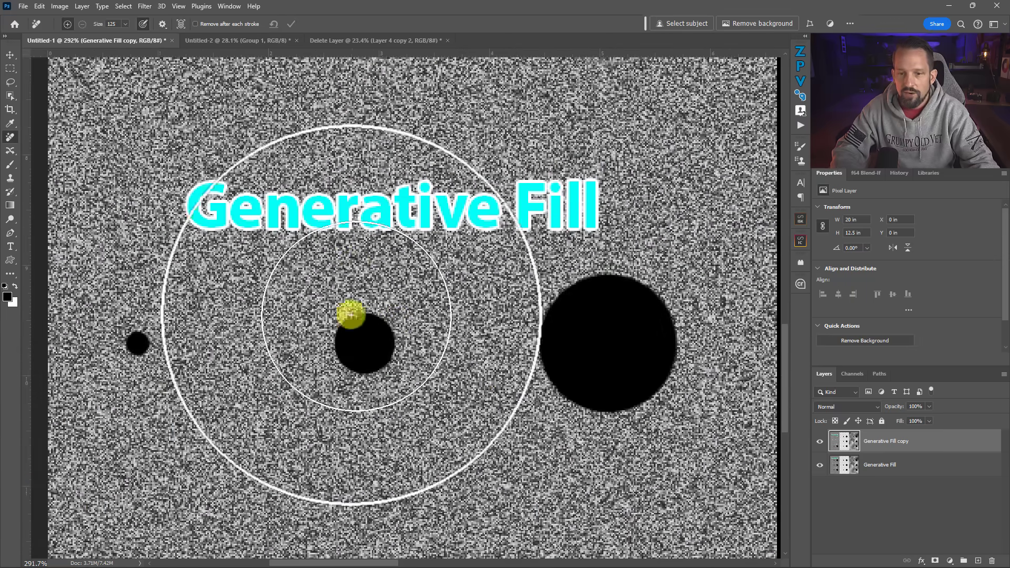
Marquee the small, middle and big circles under Generative Fill and generate with an empty prompt.
left_click(11, 68)
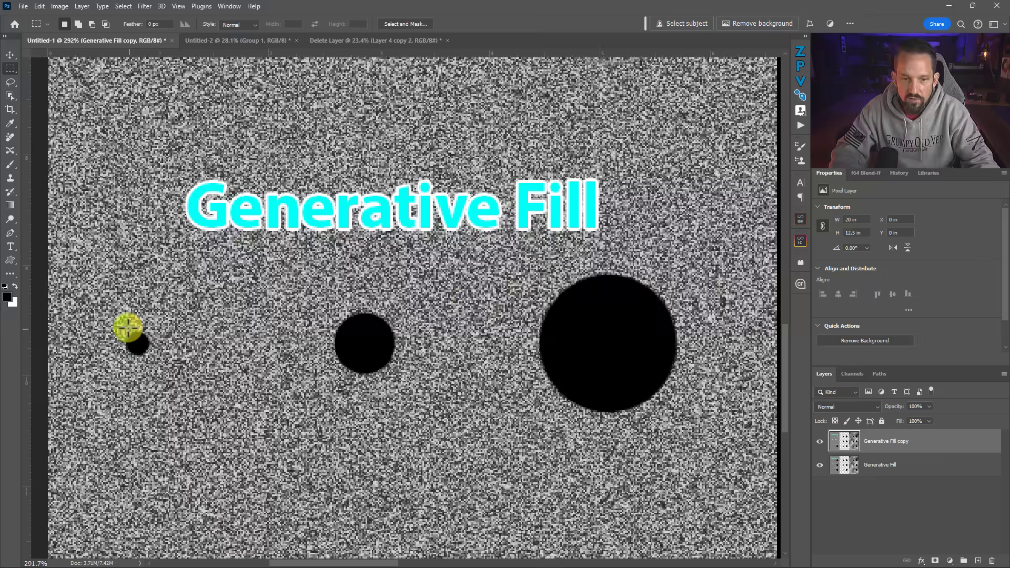
left_click_drag(124, 324, 151, 361)
left_click_drag(327, 301, 401, 387, "shift")
left_click_drag(533, 264, 687, 435, "shift")
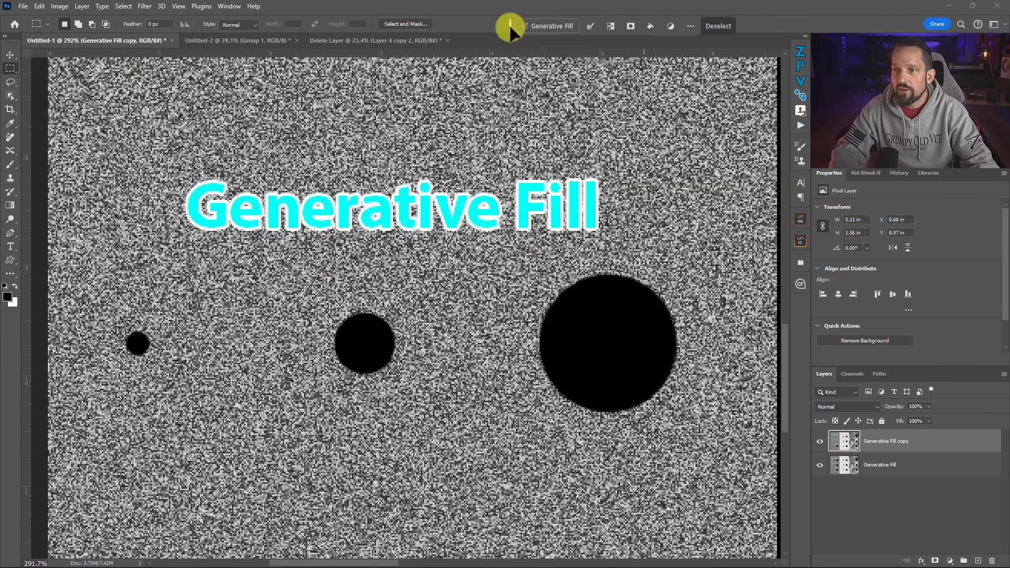
left_click(529, 23)
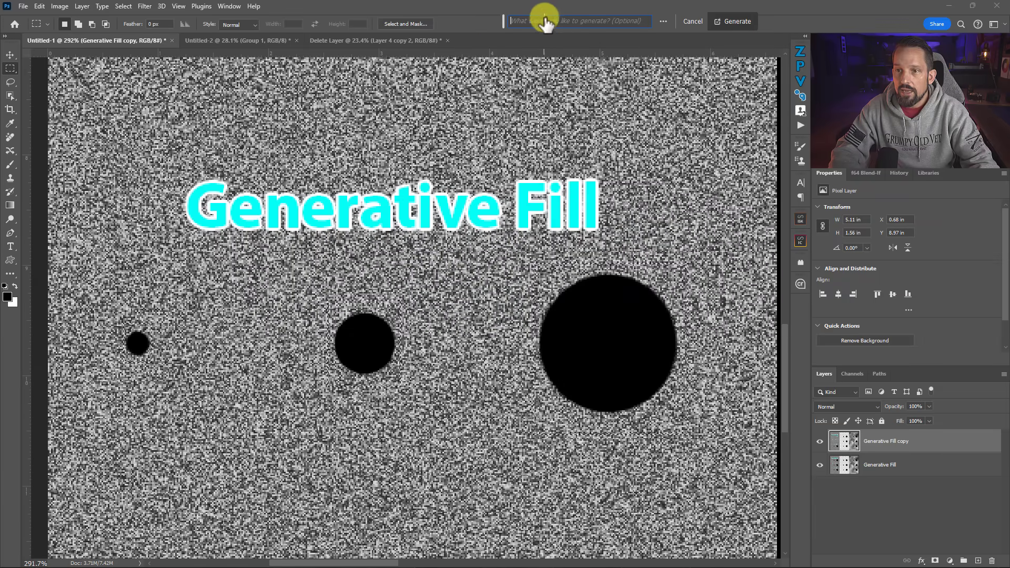
left_click(734, 22)
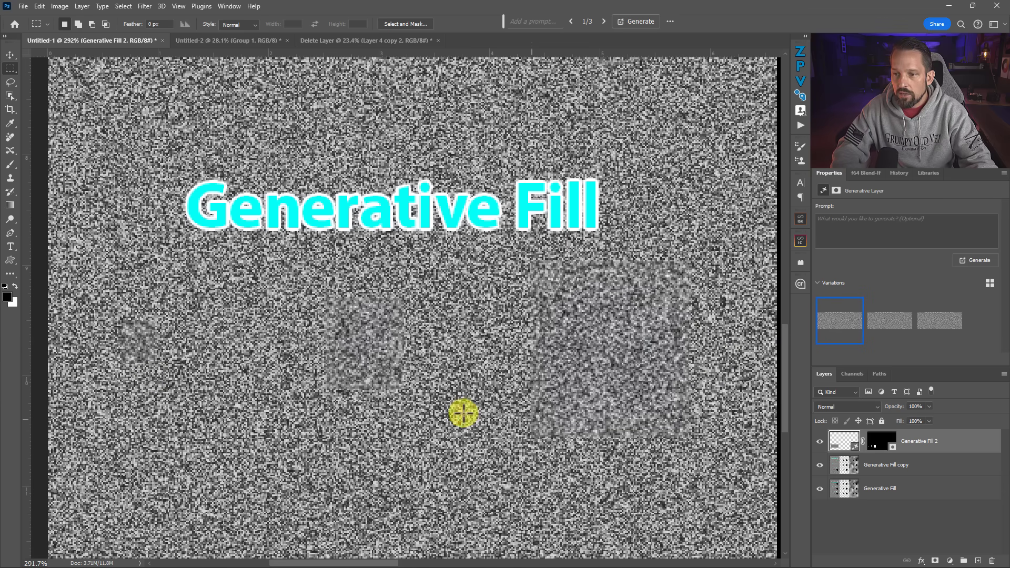
Pan and zoom the view to center the generated patches under the Generative Fill label.
left_click_drag(415, 179, 402, 287)
left_click_drag(279, 151, 282, 384)
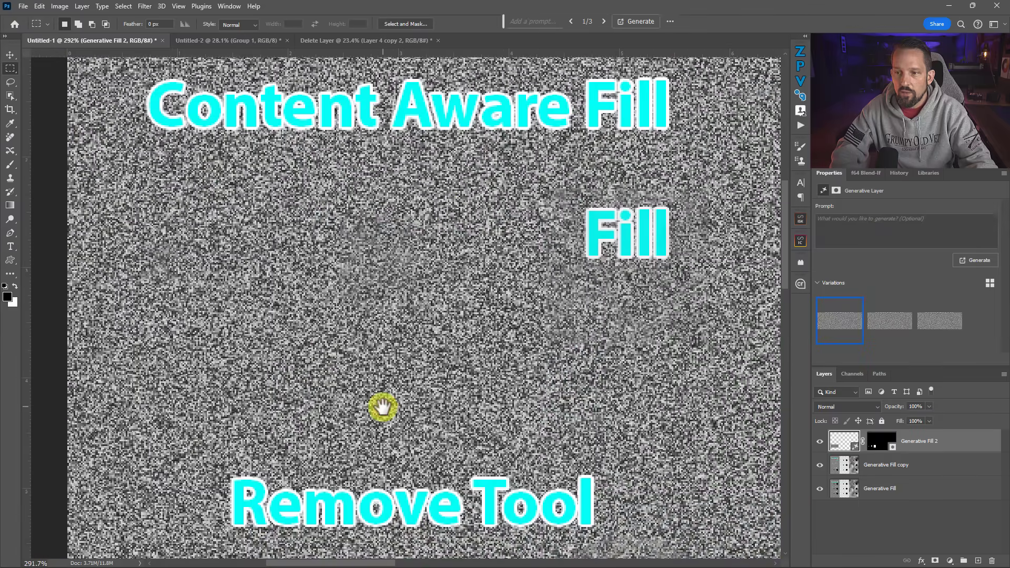
left_click_drag(384, 409, 377, 309)
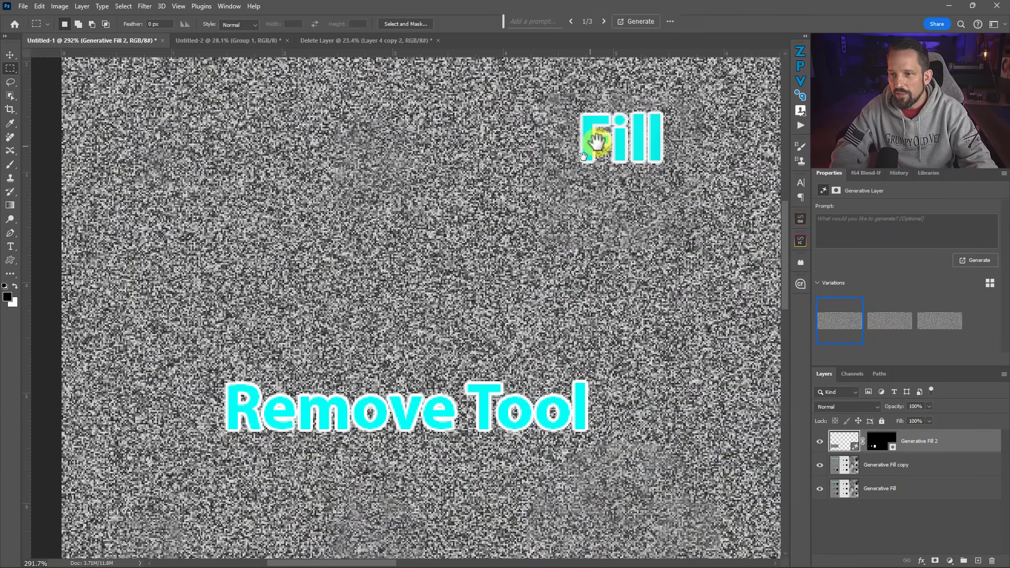
scroll(609, 140, "down", 10)
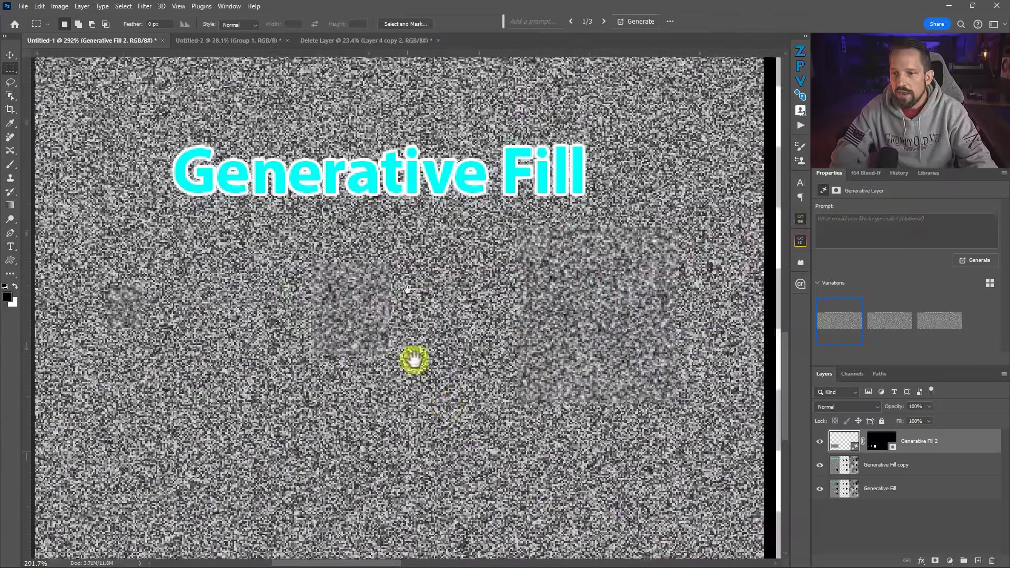
left_click_drag(414, 360, 448, 304)
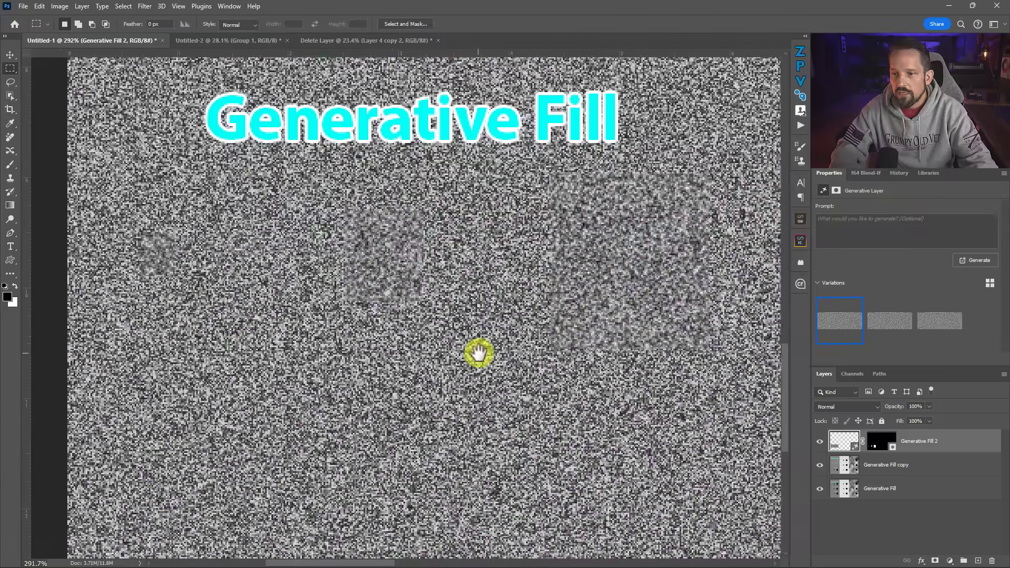
left_click_drag(158, 233, 186, 261)
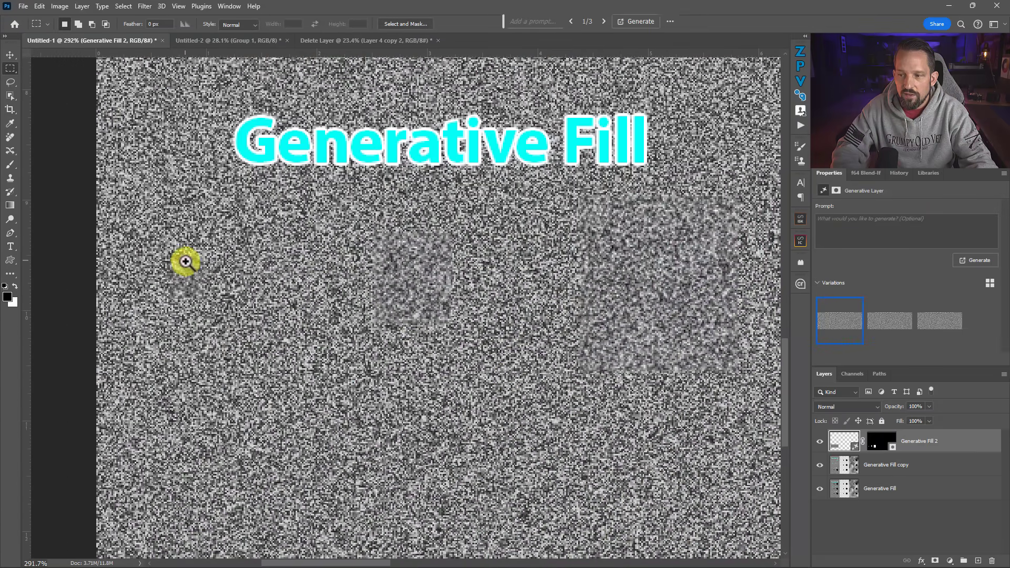
scroll(188, 261, "up", 2)
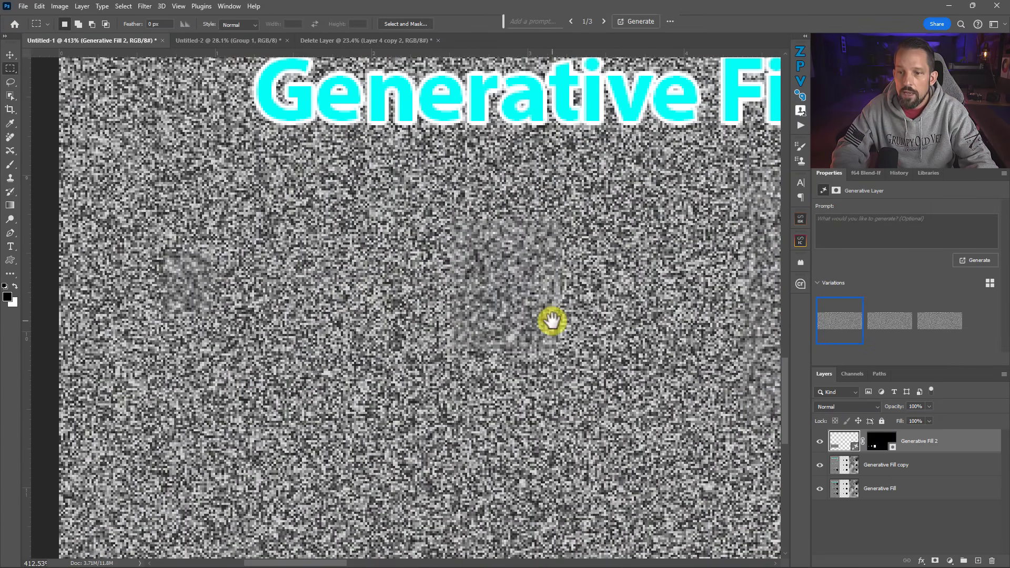
left_click_drag(546, 318, 496, 343)
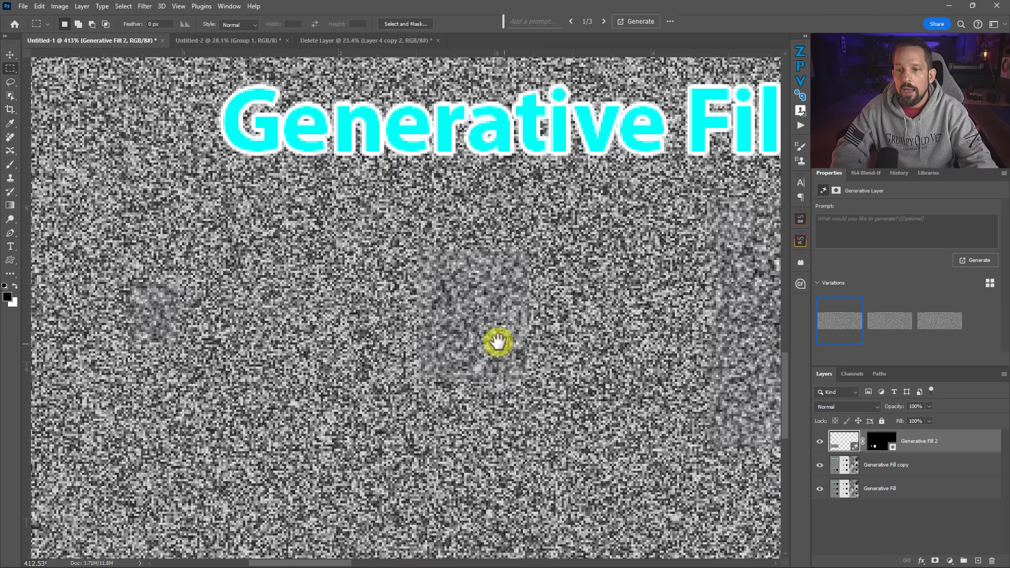
Cycle through the three Generative Fill variations and keep the second one.
left_click(893, 322)
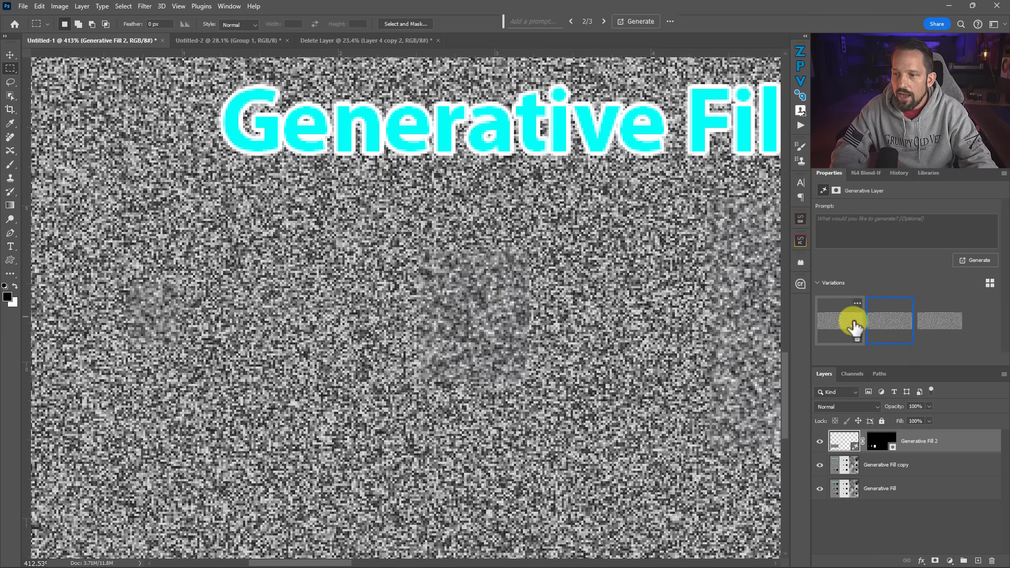
left_click(848, 323)
left_click(900, 323)
left_click(947, 324)
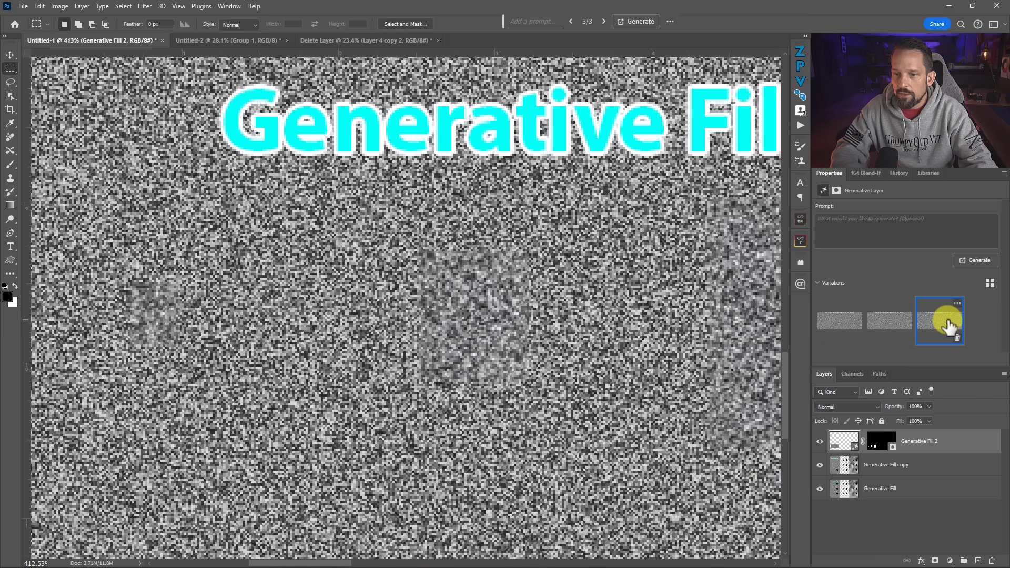
left_click(895, 323)
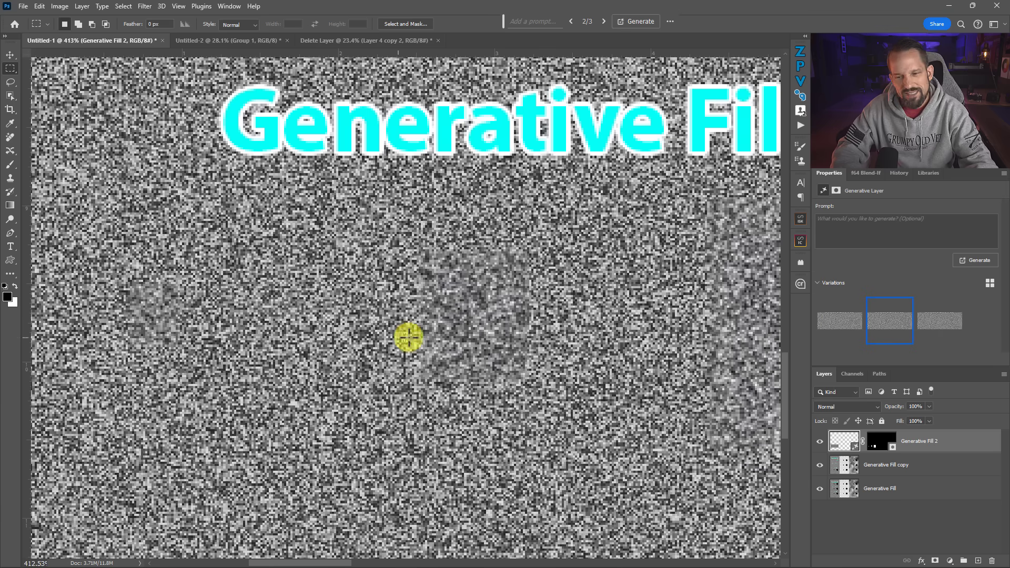
left_click_drag(604, 402, 428, 401)
right_click(455, 370)
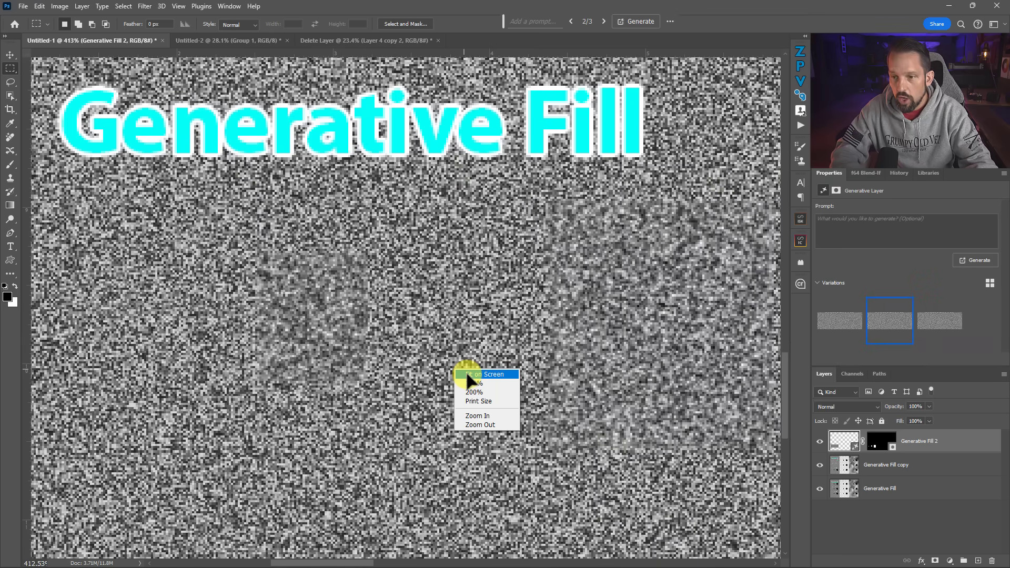
Fit the image on screen, activate Generative Fill copy, and marquee the checkerboard's three top-row circles.
left_click(466, 374)
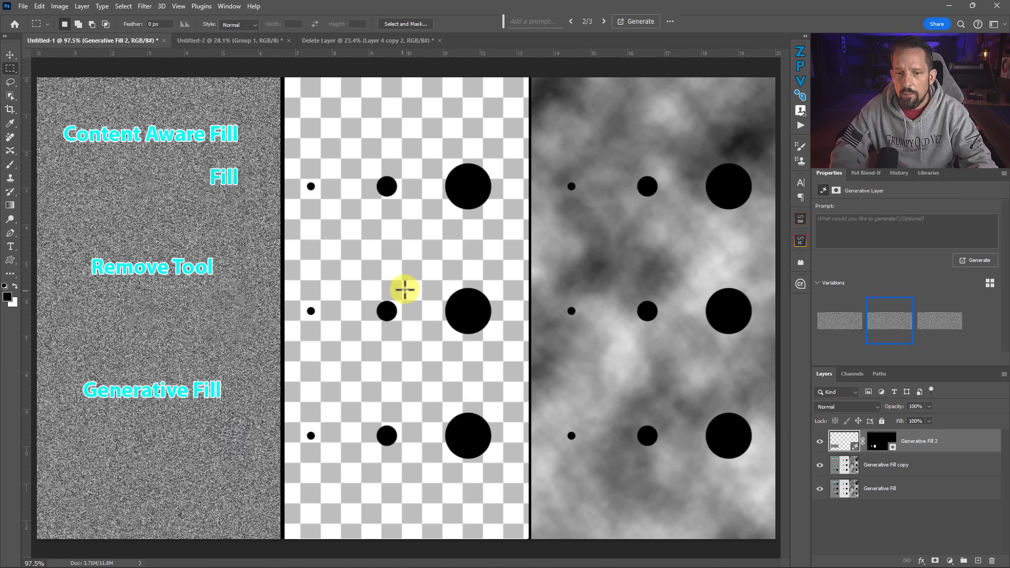
left_click(841, 466)
left_click_drag(391, 150, 431, 168)
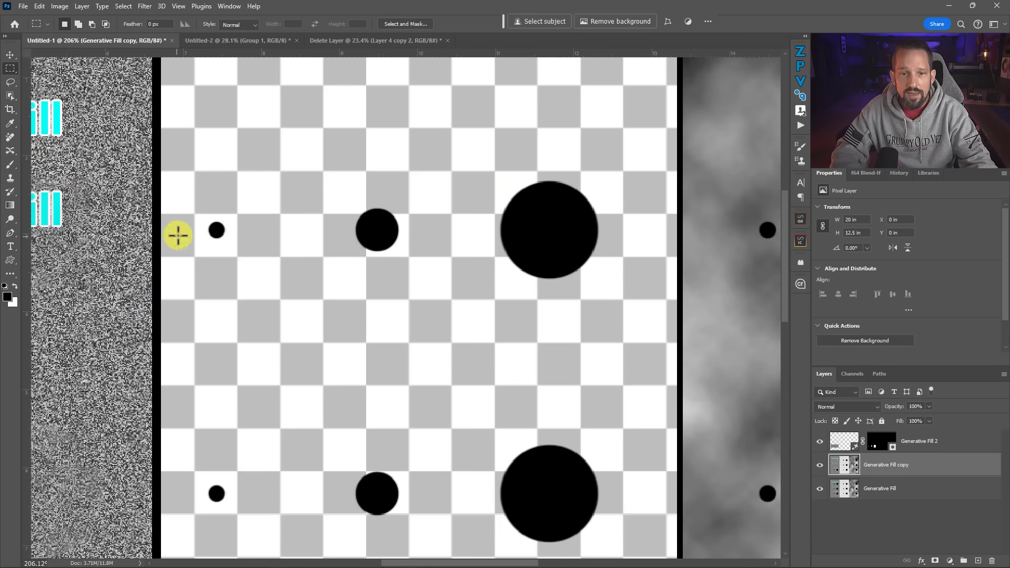
left_click_drag(206, 217, 229, 240)
left_click_drag(354, 199, 404, 256)
left_click_drag(500, 173, 604, 283)
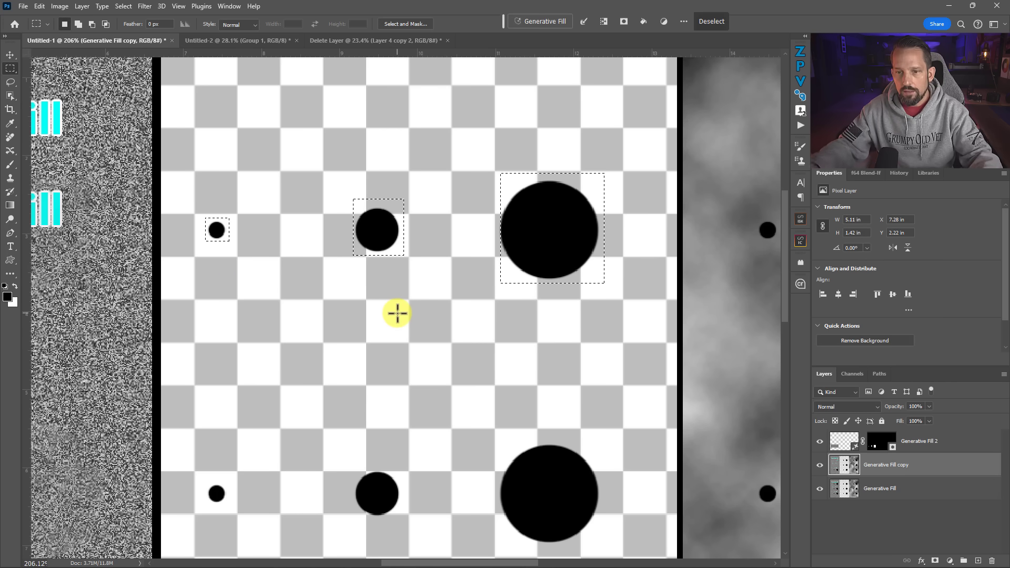
Content-aware fill the three selected circles, deselect, and pan up to the next row.
key("shift+F5")
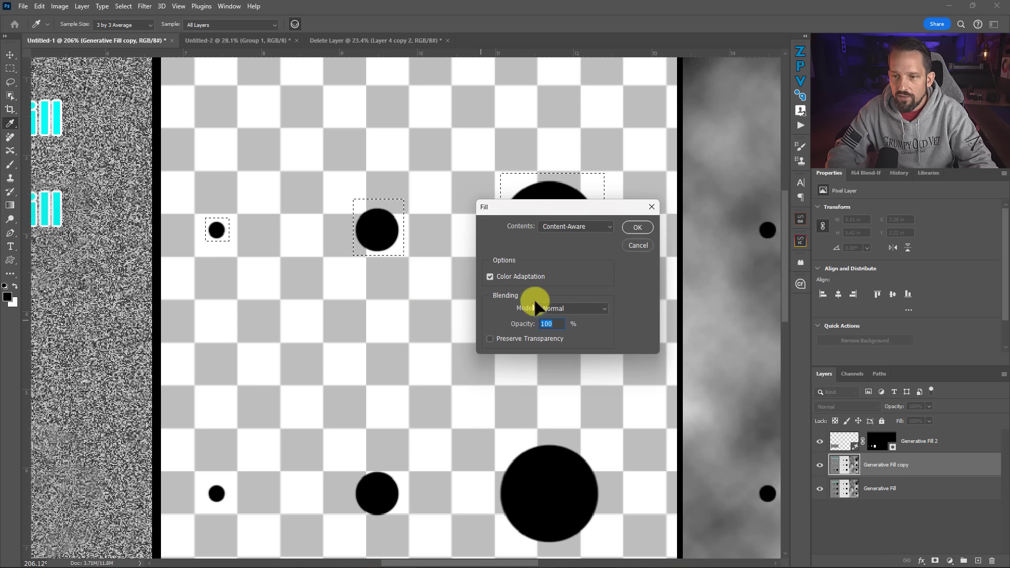
key("Return")
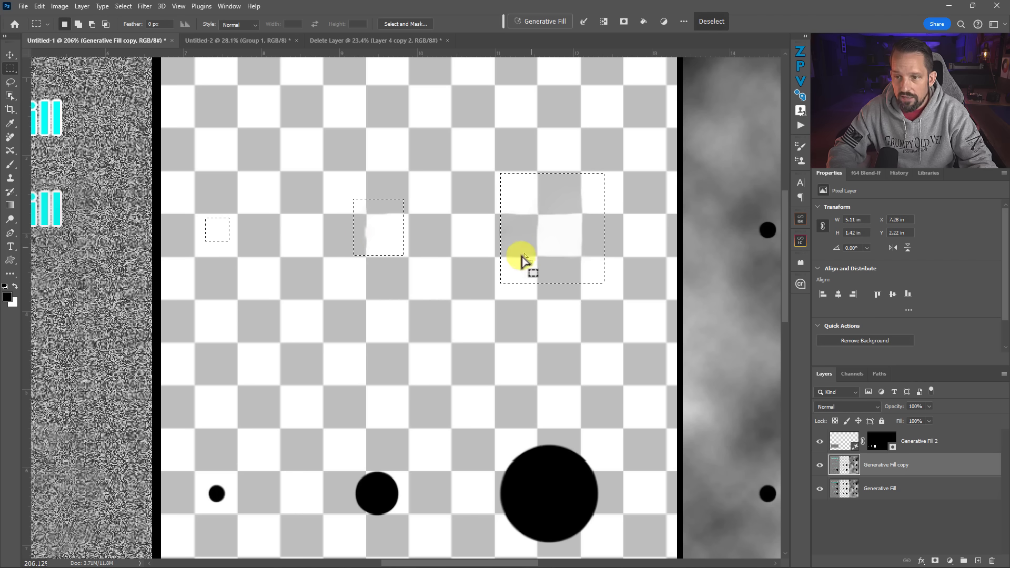
left_click(434, 270)
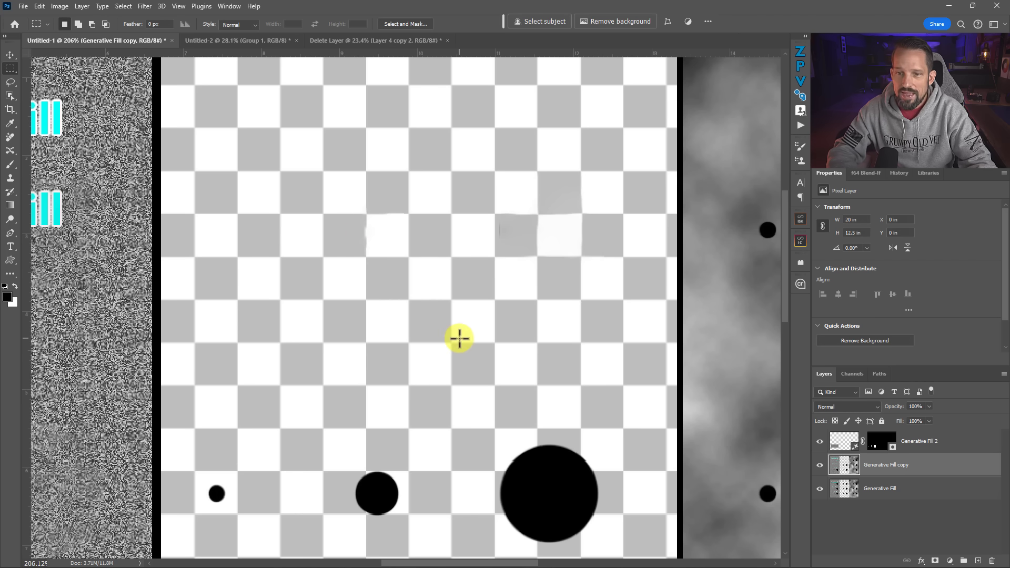
left_click_drag(411, 379, 363, 244)
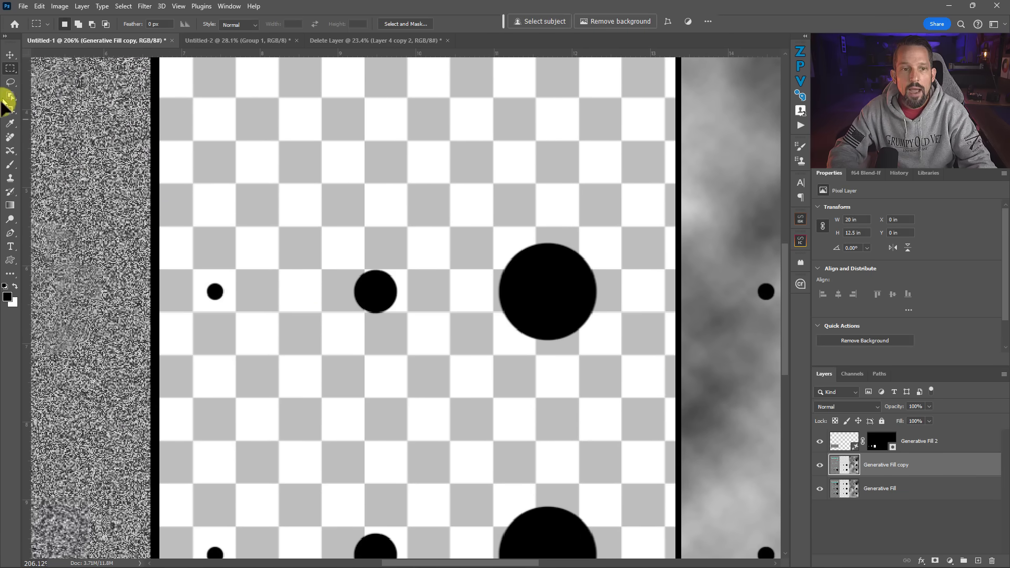
Brush out the second-row small, middle and large circles with the Remove tool at sizes 25, 60 and 100.
left_click(10, 137)
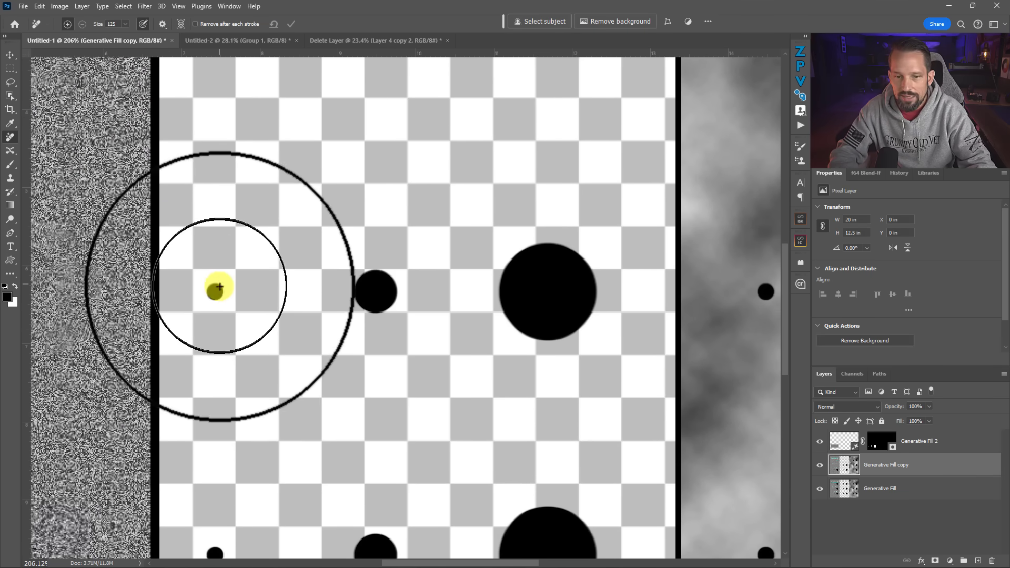
key("bracketleft")
key("bracketleft")
key("bracketleft")
key("bracketleft")
key("bracketleft")
key("bracketleft")
key("bracketleft")
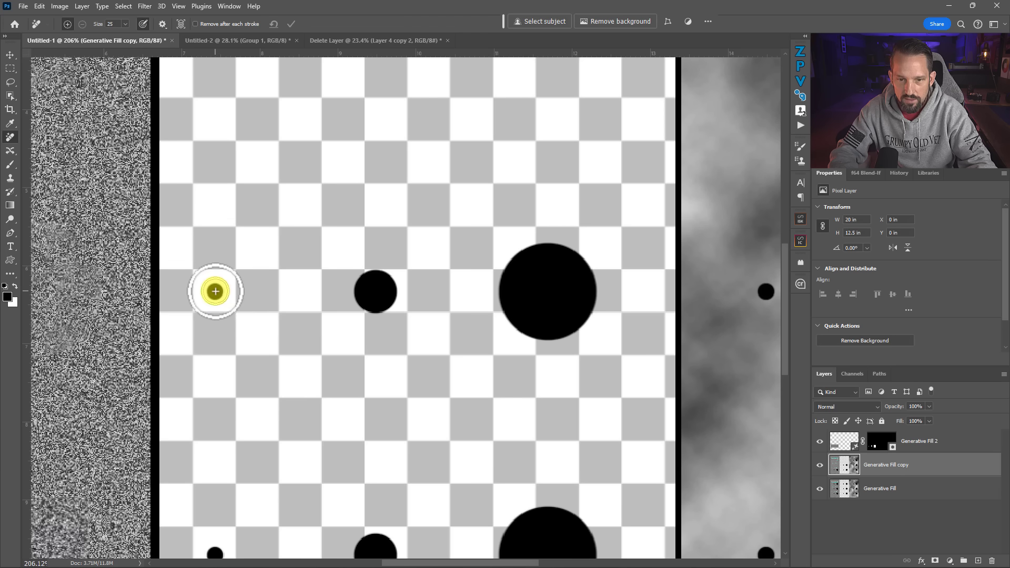
left_click(216, 292)
key("bracketright")
key("bracketright")
key("bracketright")
key("bracketright")
key("bracketright")
key("bracketright")
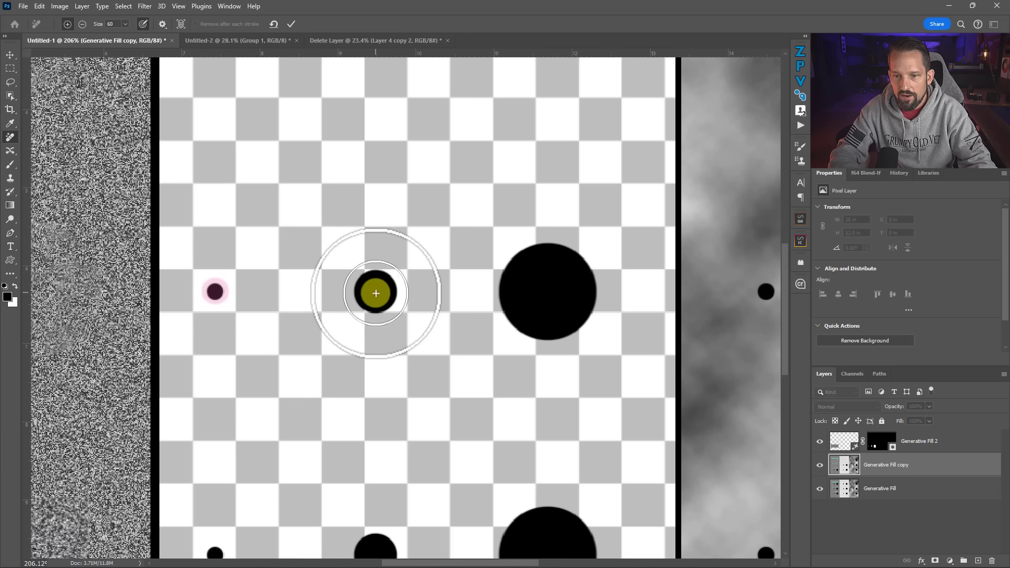
left_click(376, 292)
key("bracketright")
key("bracketright")
key("bracketright")
key("bracketright")
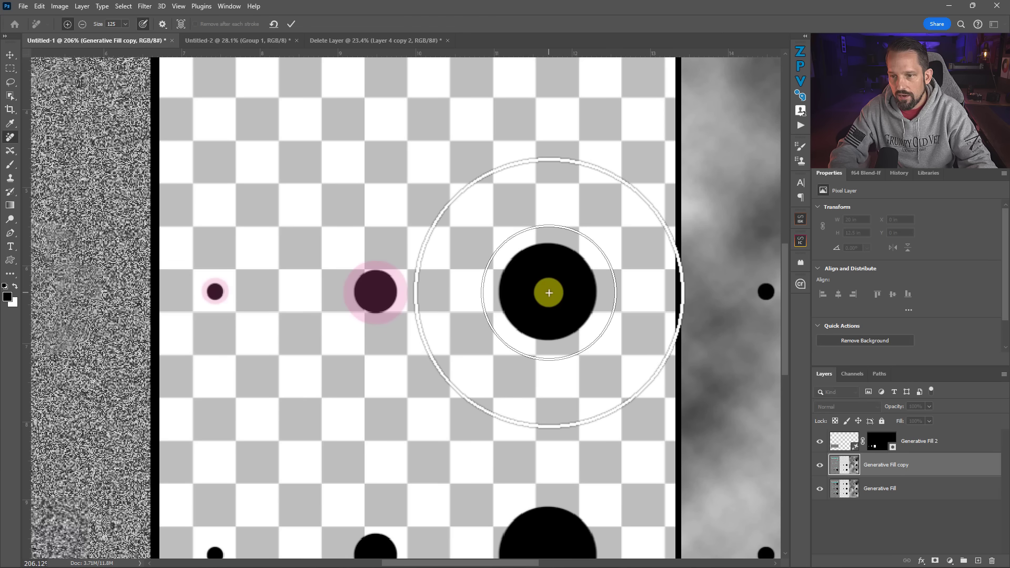
left_click(550, 293)
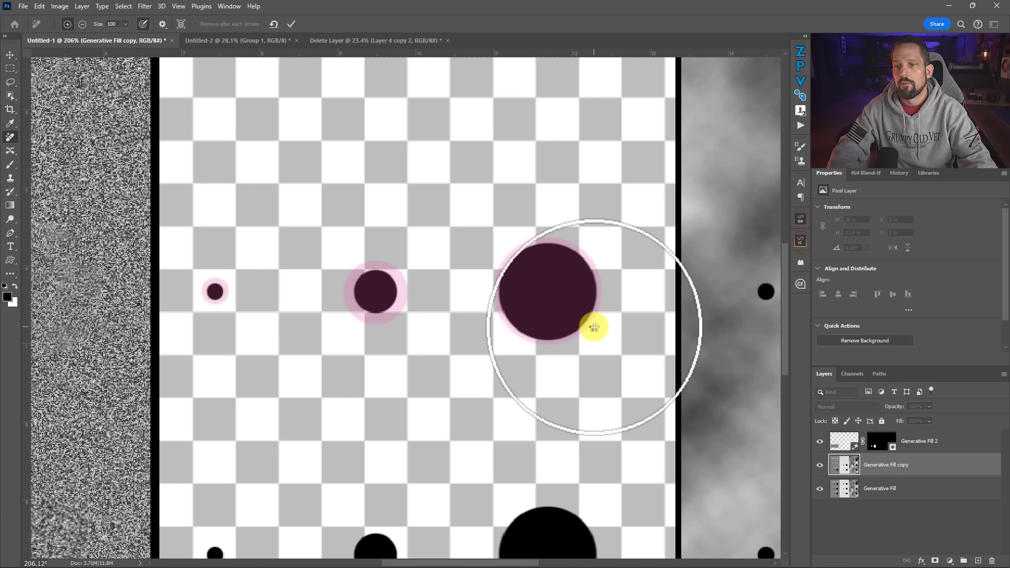
key("Return")
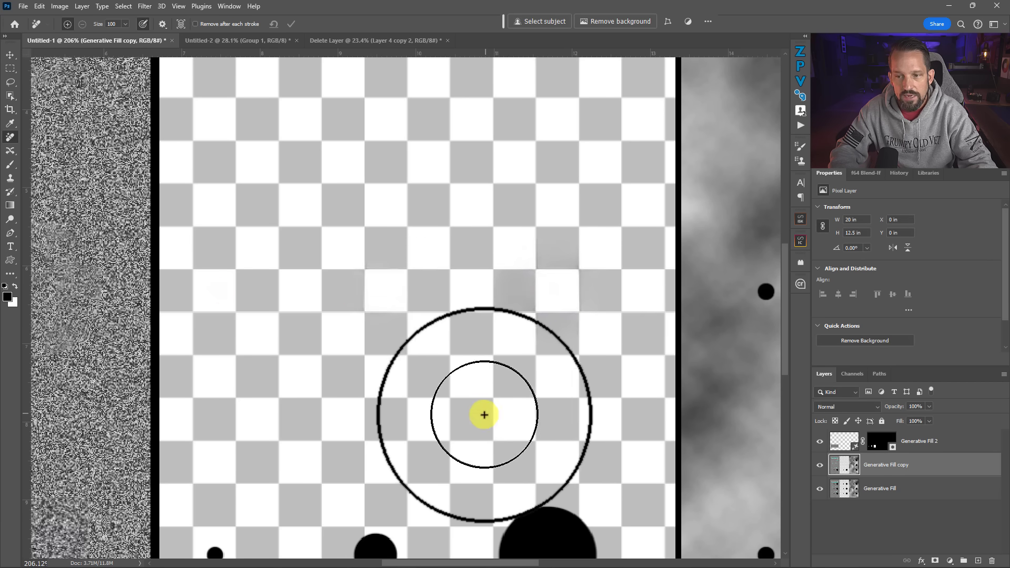
Zoom in to inspect the cleaned checkerboard, then fit the whole document on screen.
left_click_drag(553, 267, 579, 277)
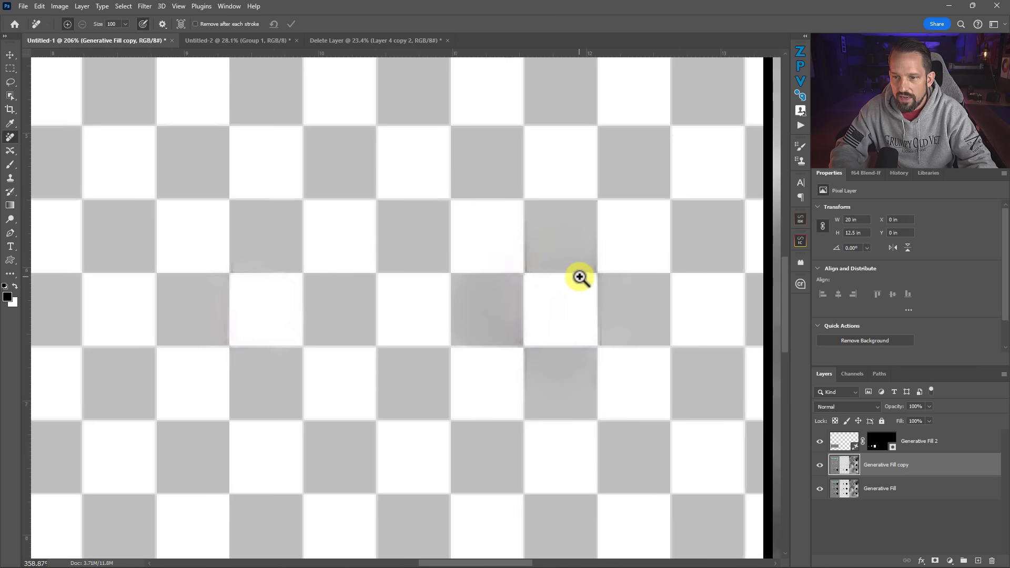
key("v")
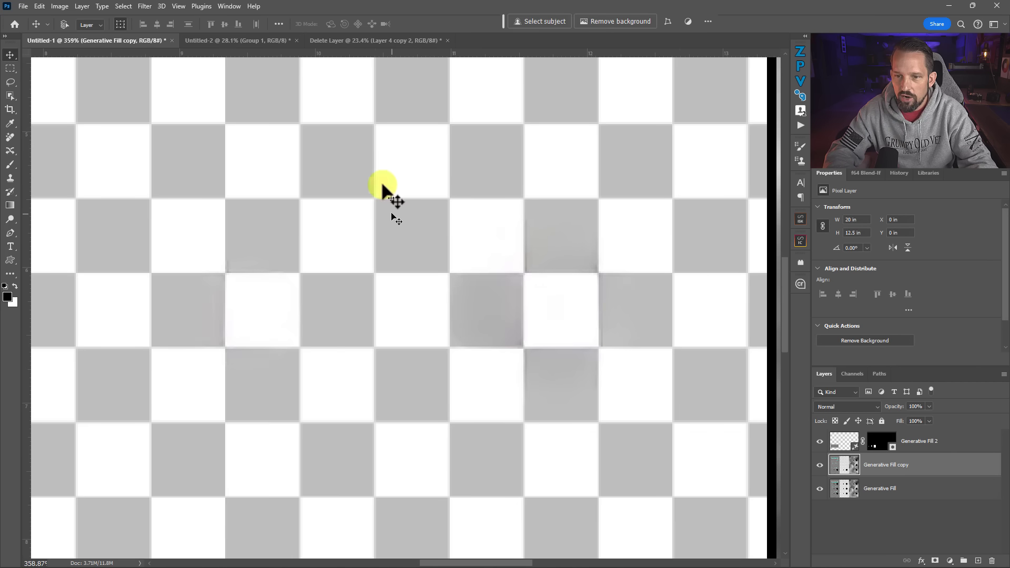
left_click_drag(321, 388, 381, 318)
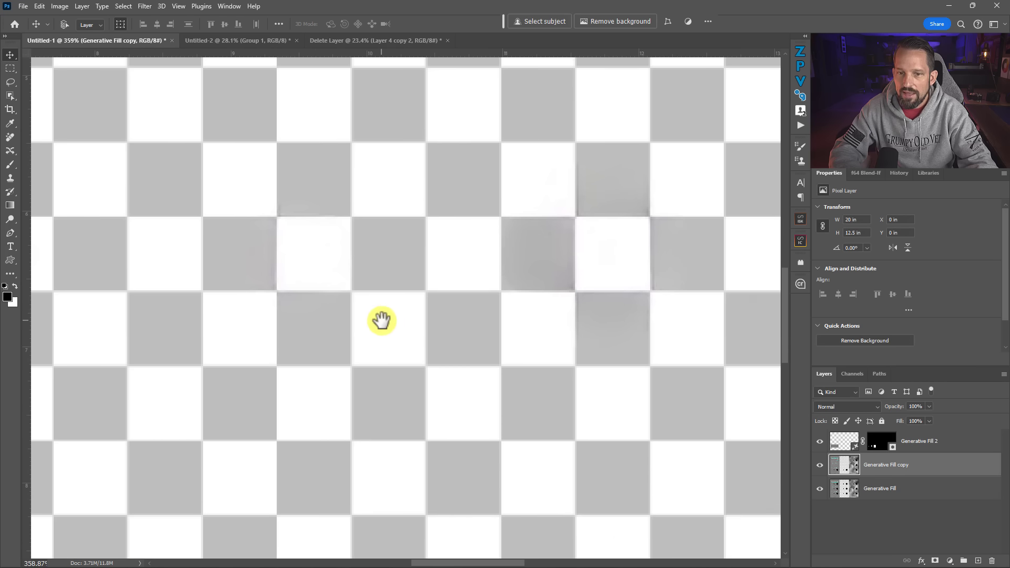
right_click(396, 327)
left_click(420, 331)
Marquee the bottom row's three circles and generate an empty-prompt Generative Fill over them.
left_click_drag(412, 464, 467, 469)
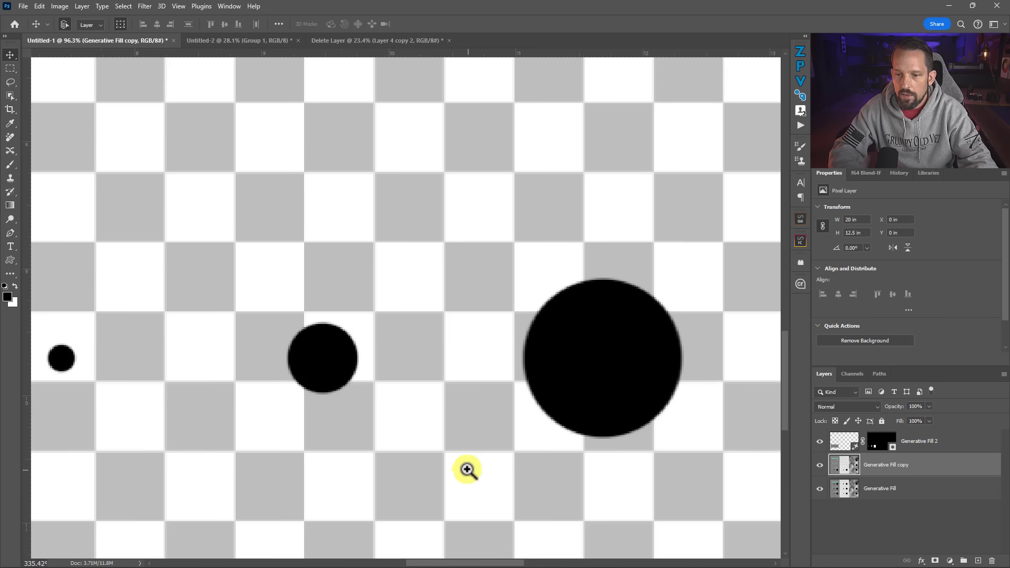
left_click_drag(406, 427, 442, 418)
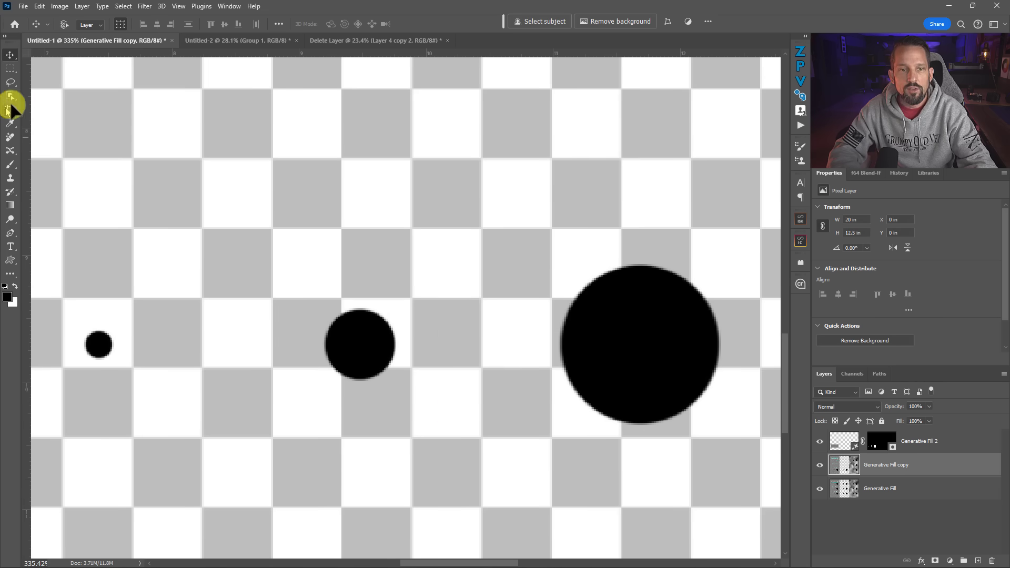
left_click(10, 68)
left_click_drag(82, 324, 120, 362)
left_click_drag(328, 301, 403, 384)
left_click_drag(559, 259, 725, 433)
left_click(536, 21)
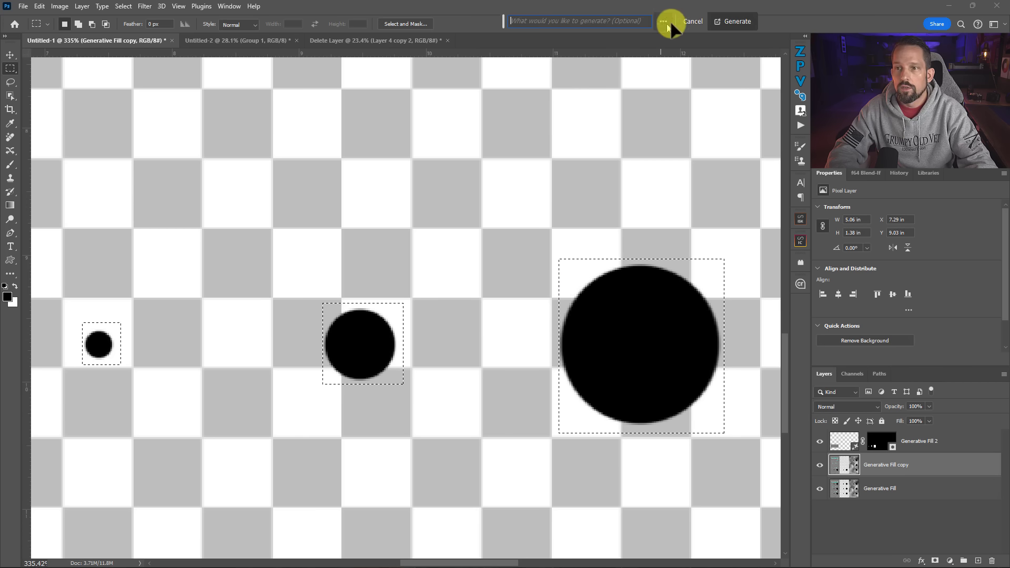
left_click(725, 24)
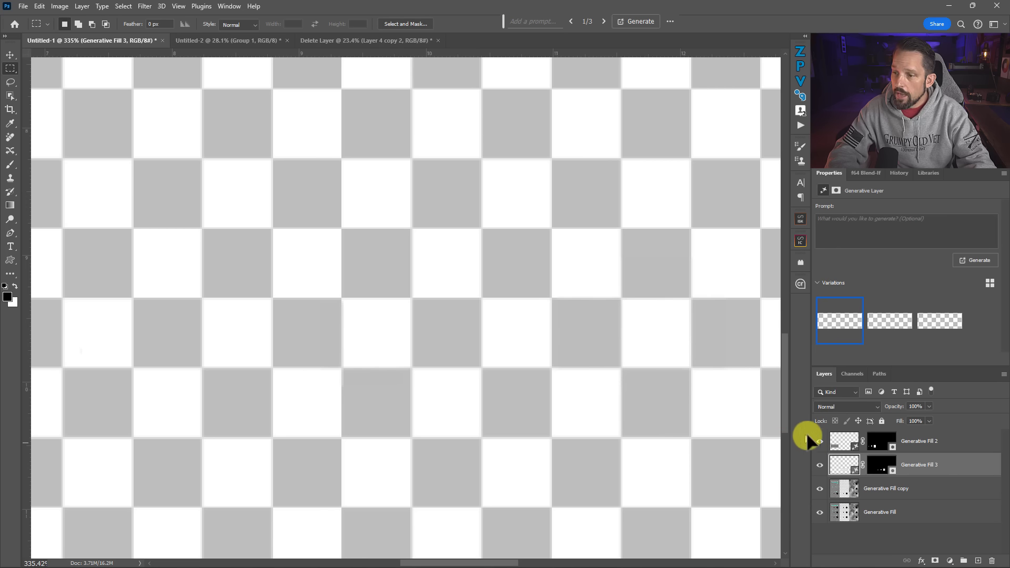
Toggle Generative Fill 3's visibility to compare before and after, then zoom out to the whole image.
left_click(820, 465)
left_click(820, 466)
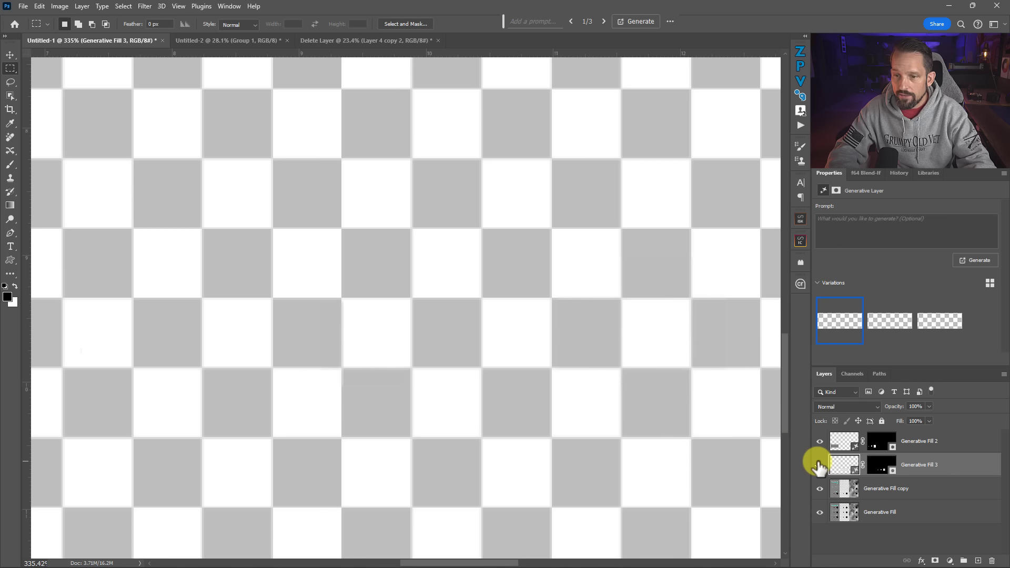
left_click(820, 466)
left_click(820, 465)
left_click(820, 465)
left_click(819, 465)
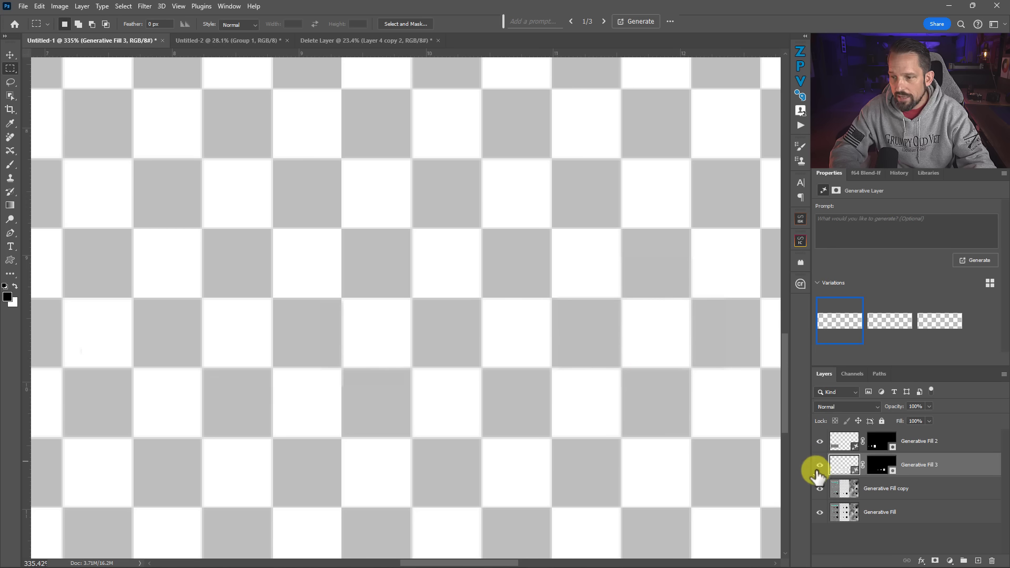
left_click(819, 466)
left_click(820, 465)
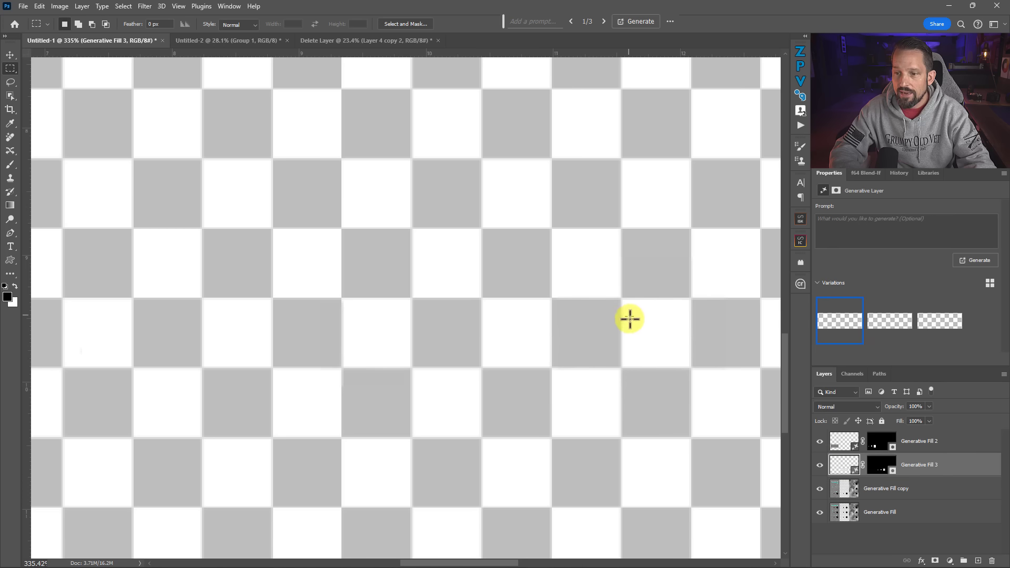
left_click_drag(504, 269, 435, 239)
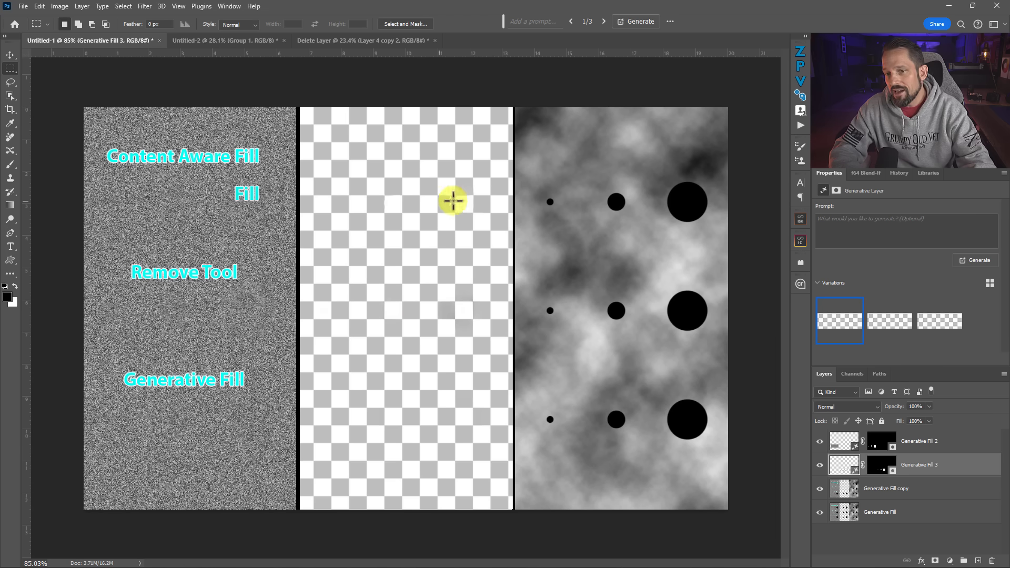
On the Generative Fill copy layer, Content-Aware fill the three top-row circles, then deselect.
left_click_drag(674, 177, 599, 213)
scroll(532, 235, "down", 1)
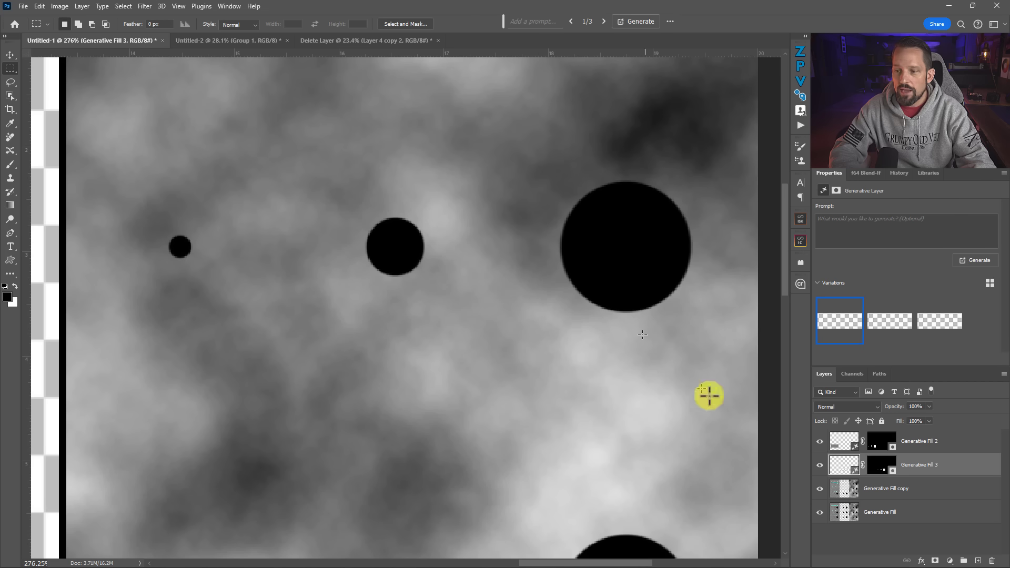
left_click(852, 495)
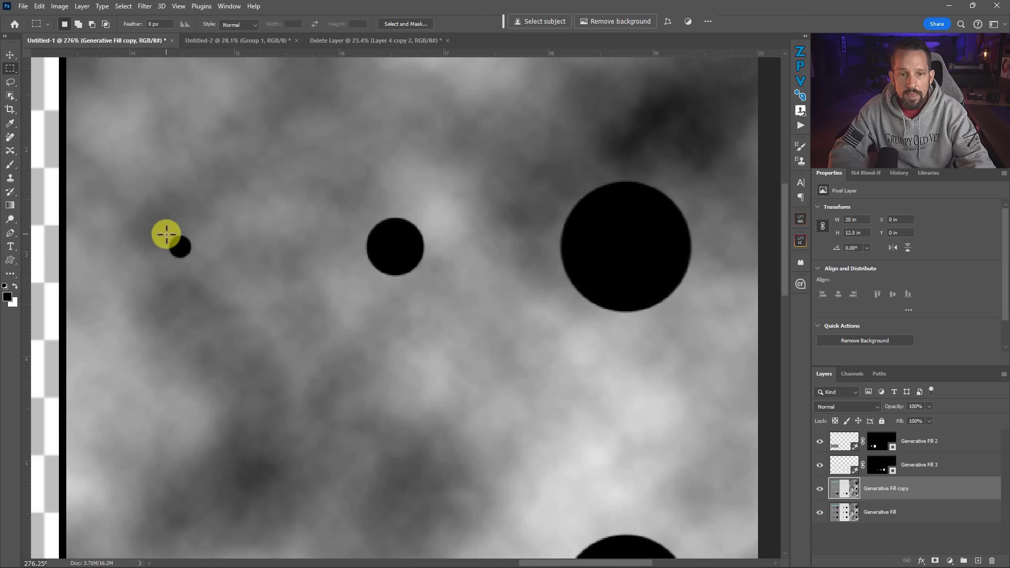
left_click_drag(161, 224, 199, 266)
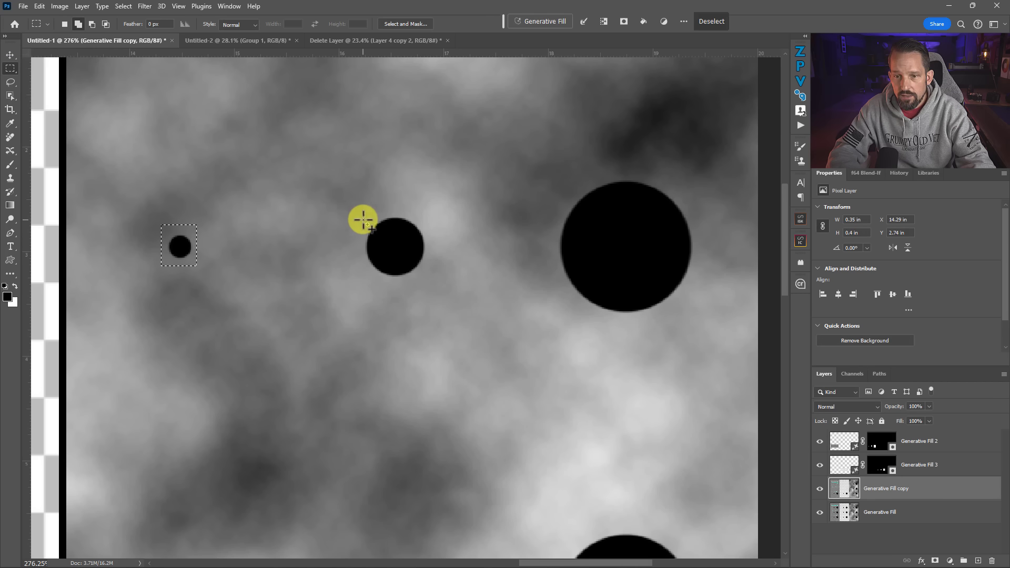
left_click_drag(361, 215, 429, 283)
left_click_drag(553, 175, 709, 317)
key("shift+BackSpace")
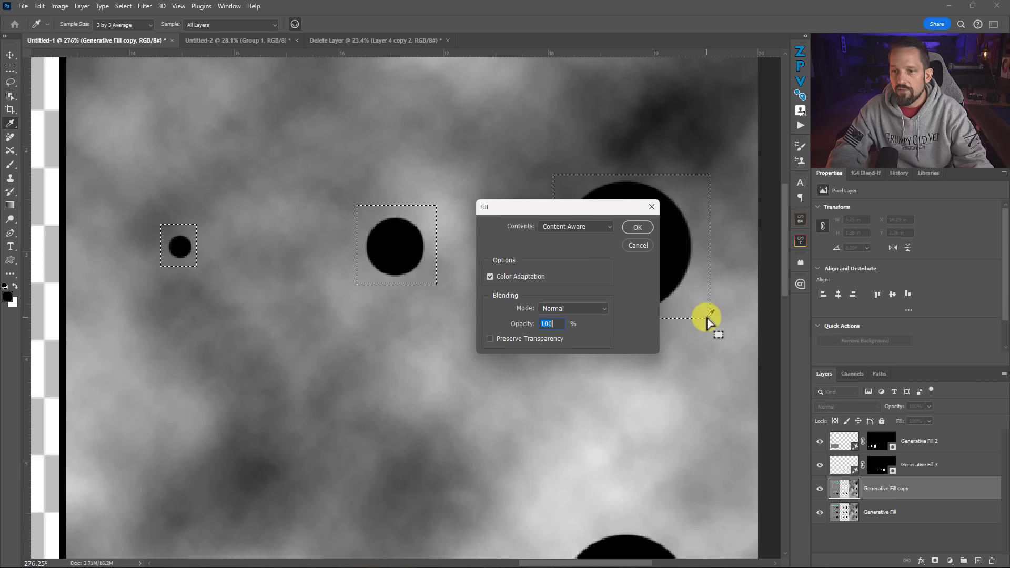
key("Return")
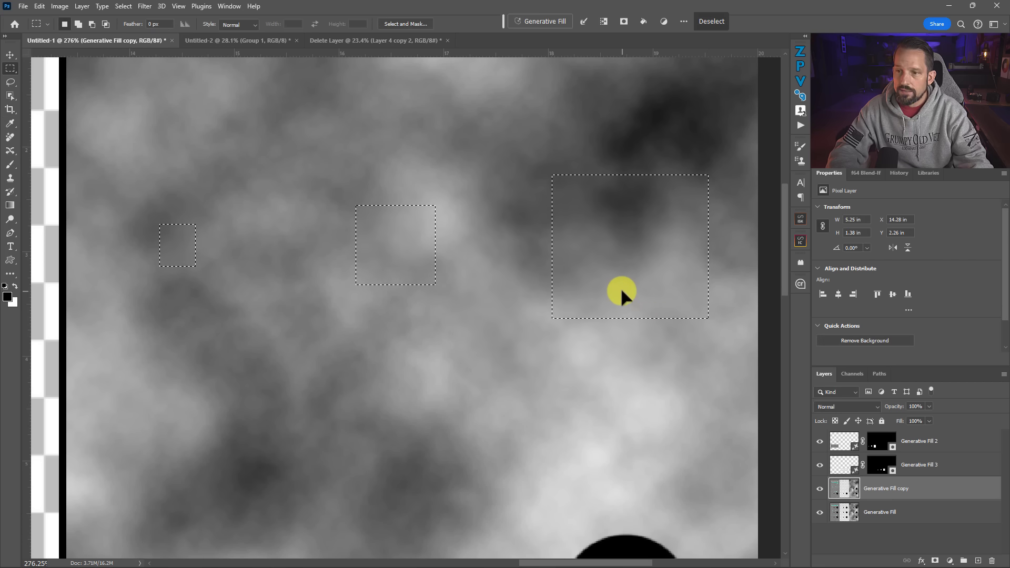
left_click(622, 297)
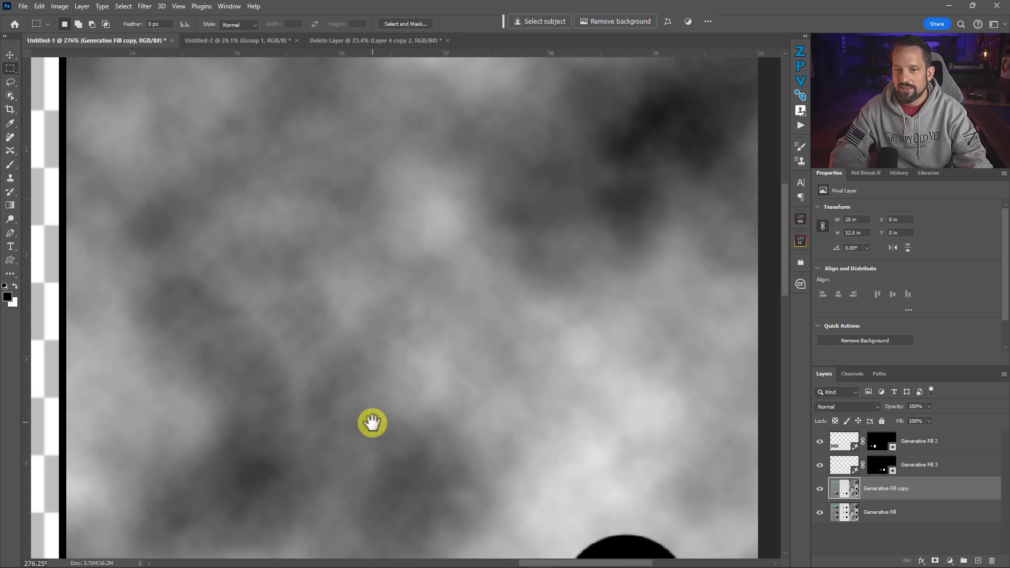
Paint out the large, middle and small second-row circles with the Remove tool at sizes 100, 45 and 20.
left_click_drag(372, 423, 368, 180)
left_click_drag(359, 352, 394, 260)
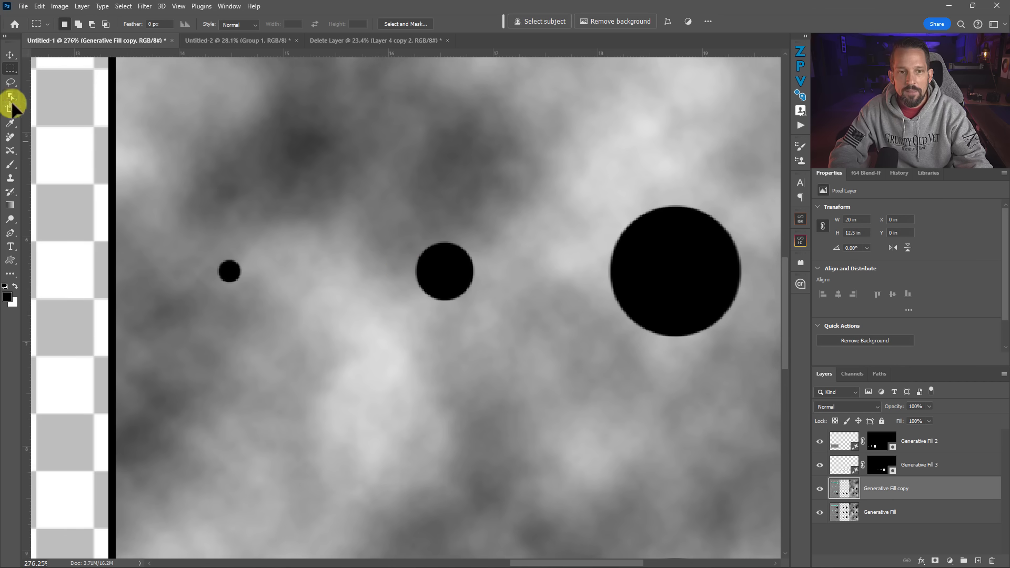
left_click(10, 137)
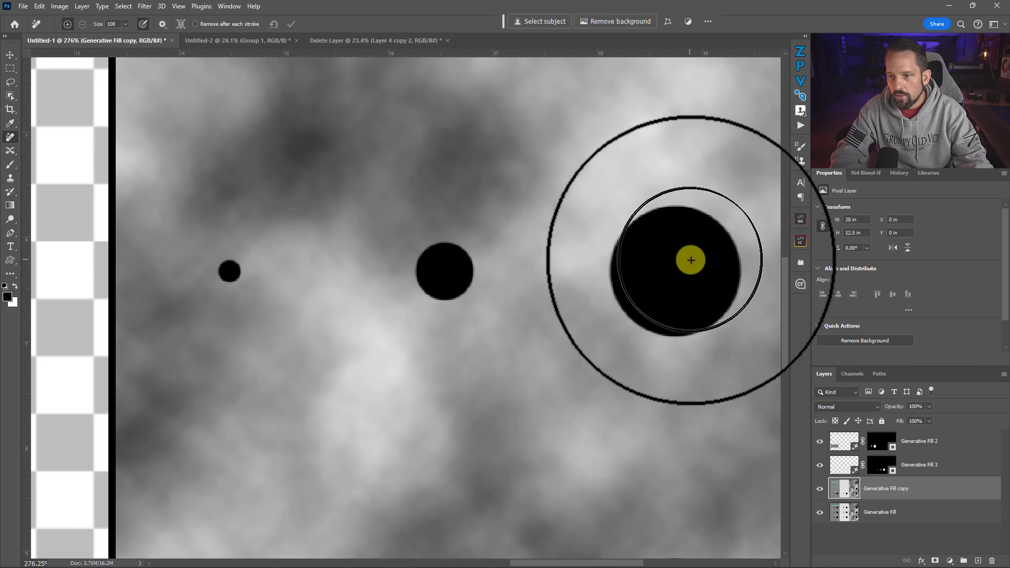
left_click(677, 272)
key("bracketleft")
key("bracketleft")
key("bracketleft")
key("bracketleft")
key("bracketleft")
key("bracketleft")
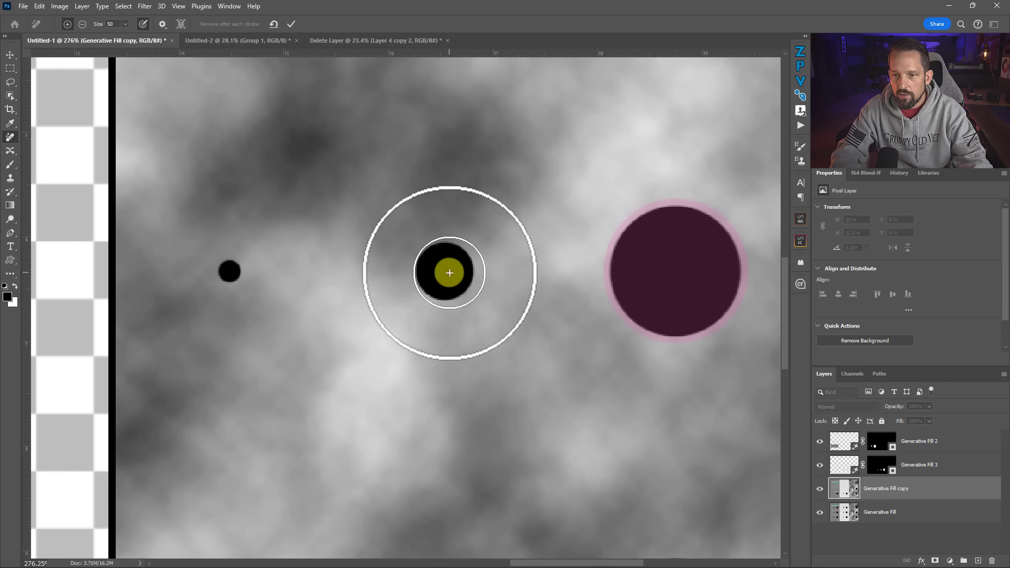
left_click(446, 272)
key("bracketleft")
key("bracketleft")
key("bracketleft")
key("bracketleft")
key("bracketleft")
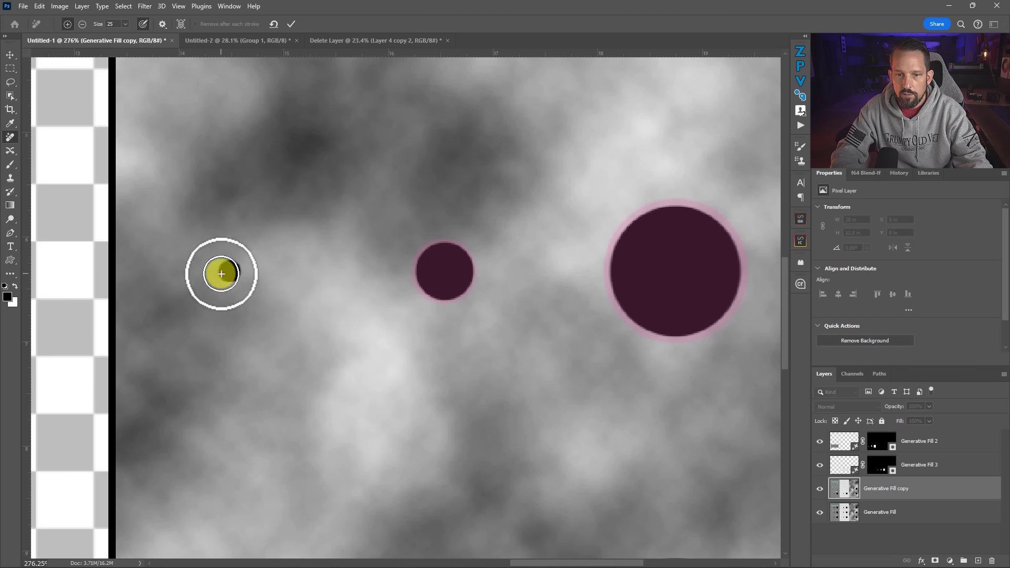
left_click(231, 273)
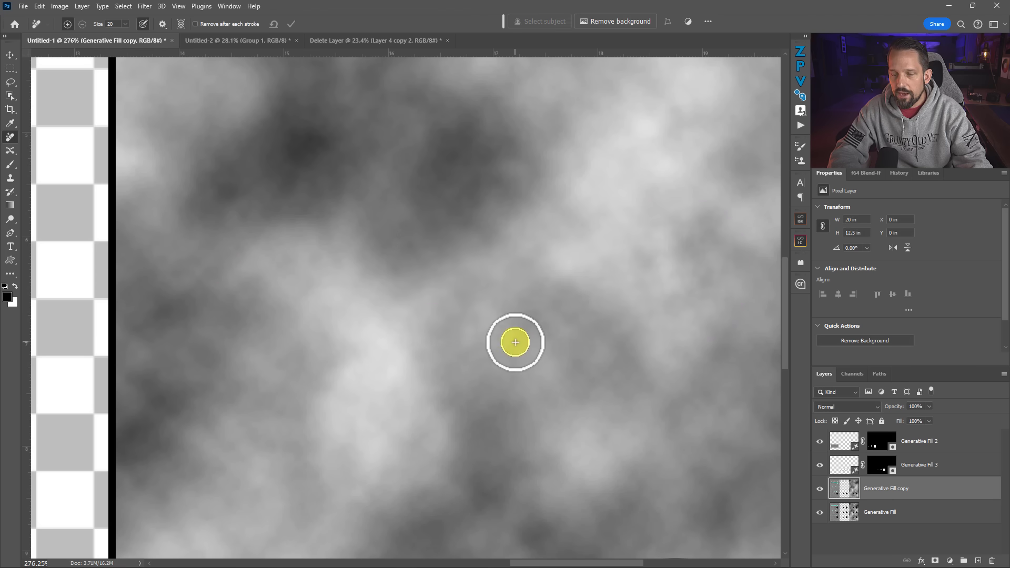
left_click_drag(494, 463, 419, 136)
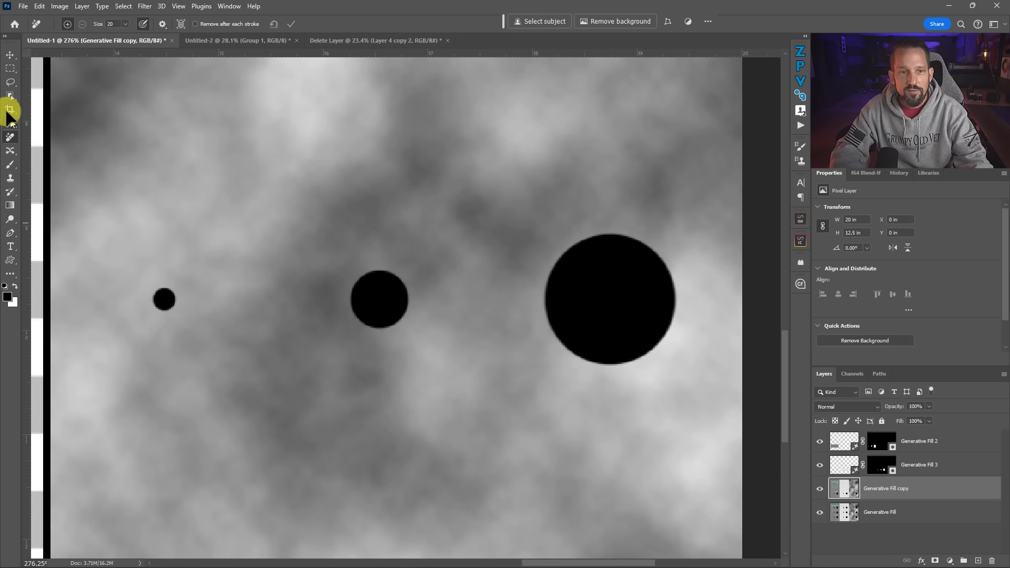
Marquee-select the small, middle and large black circles of the last row together.
left_click(10, 71)
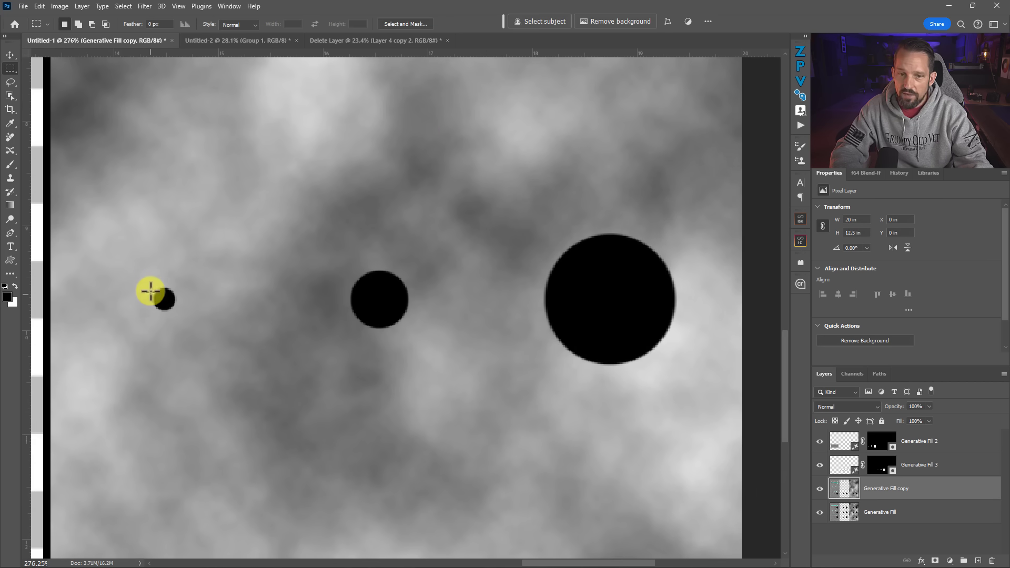
left_click_drag(147, 282, 181, 316)
left_click_drag(345, 259, 412, 336)
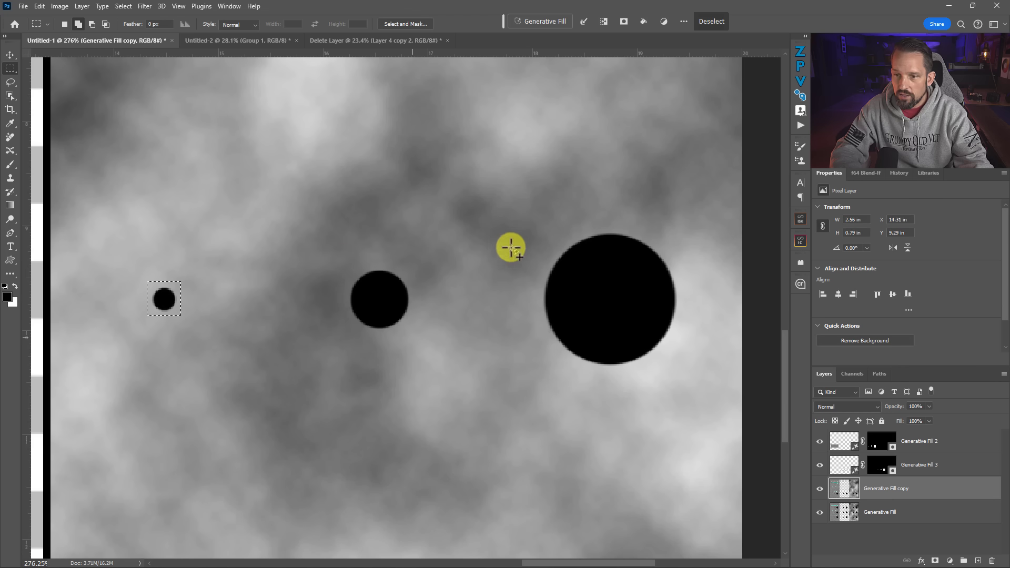
left_click_drag(536, 227, 685, 373)
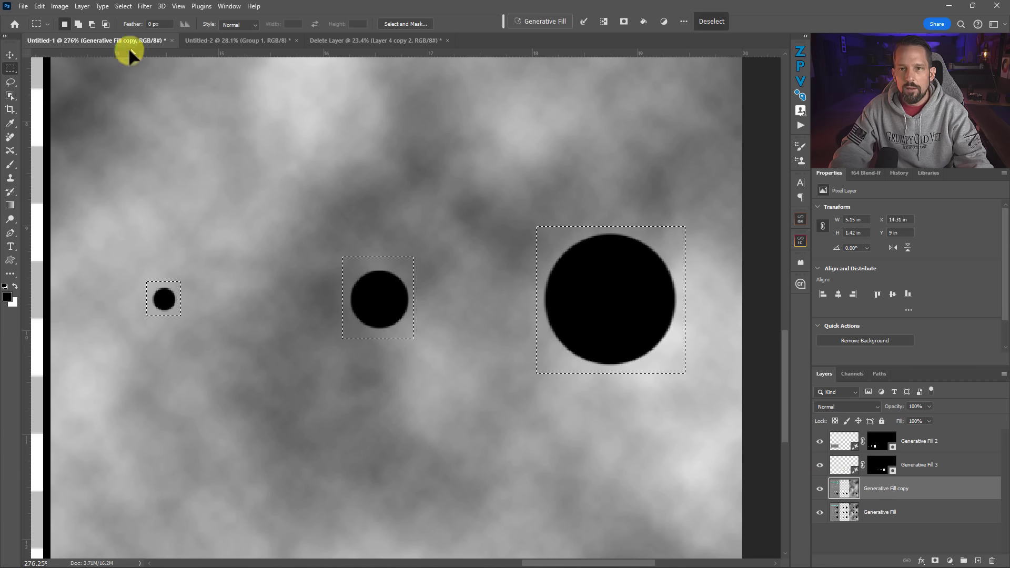
Run Generative Fill with an empty prompt and keep variation 1 after previewing all three.
left_click(541, 23)
left_click(688, 21)
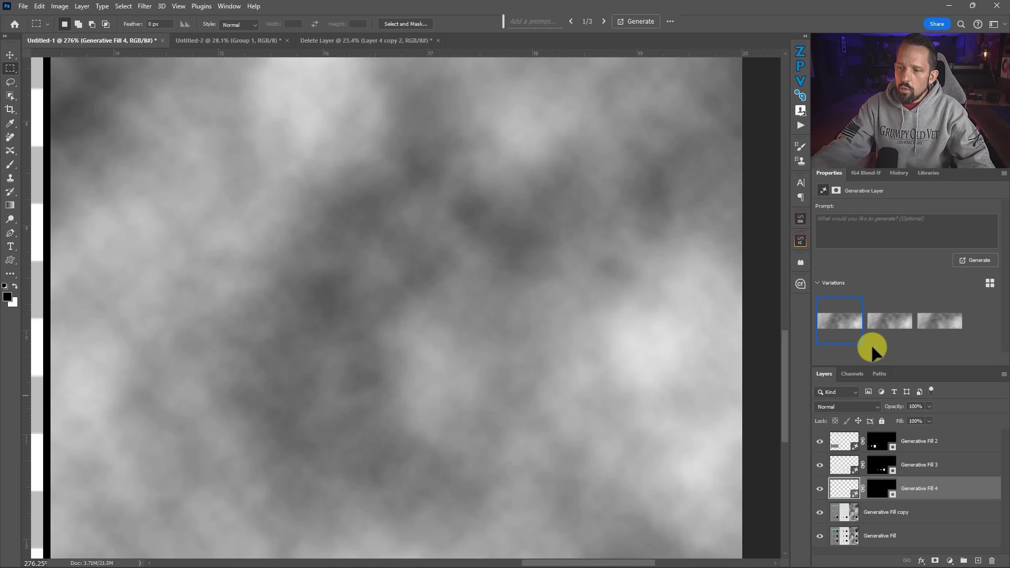
left_click(889, 324)
left_click(942, 320)
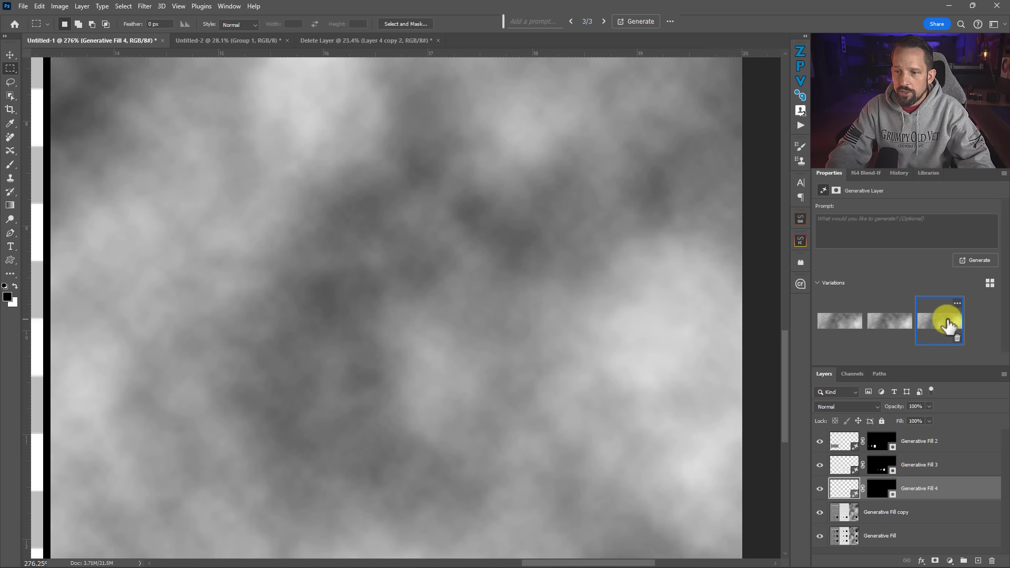
left_click(884, 327)
left_click(836, 327)
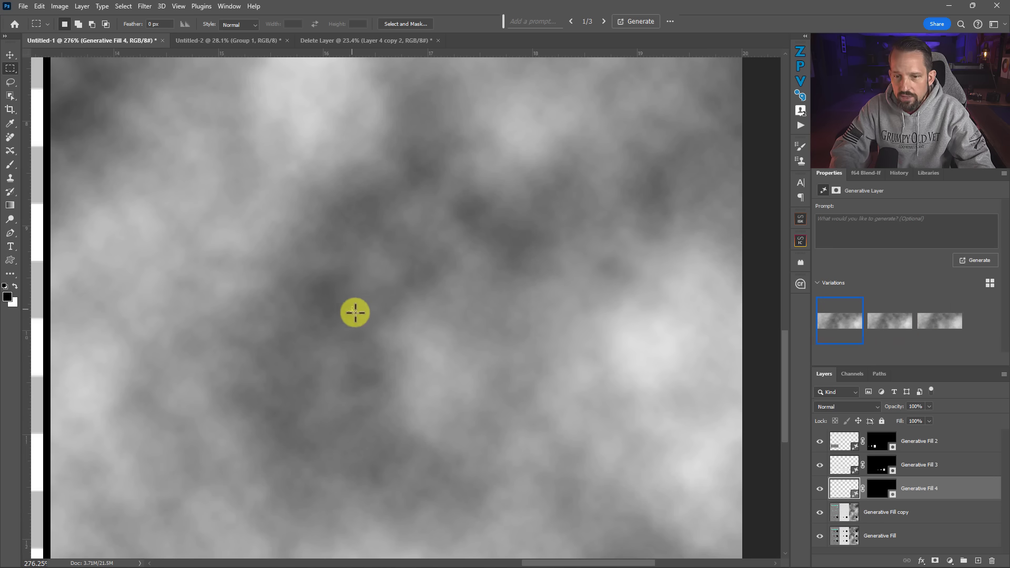
Zoom out, then zoom in closely on the noise beneath the Generative Fill label.
left_click_drag(365, 314, 322, 311)
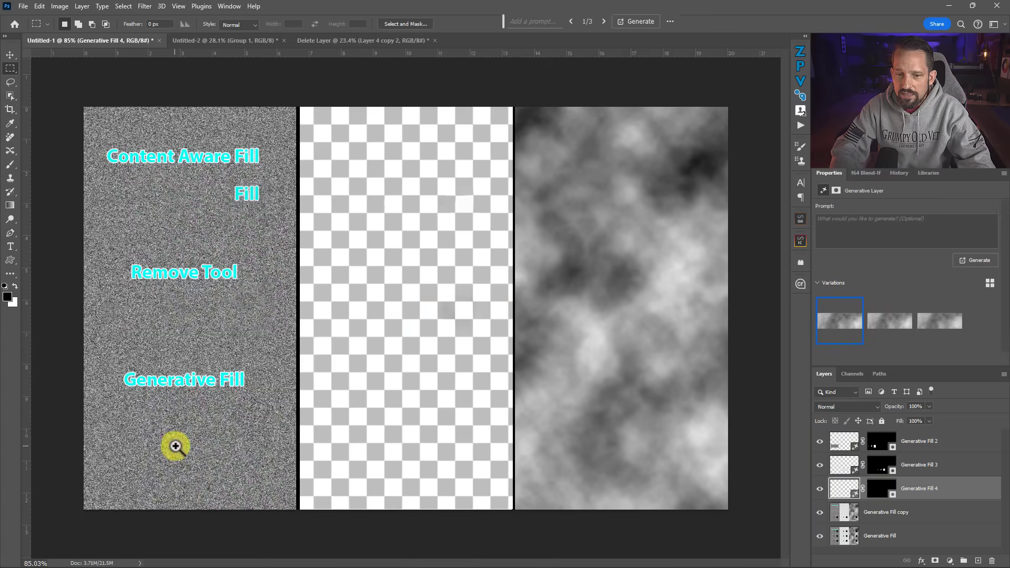
left_click_drag(178, 444, 260, 444)
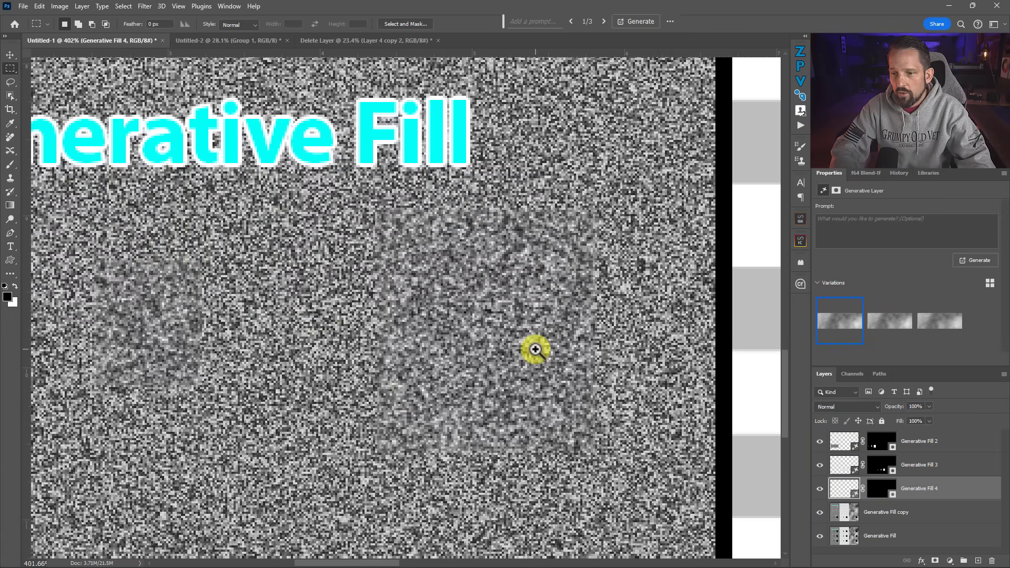
left_click_drag(553, 338, 571, 342)
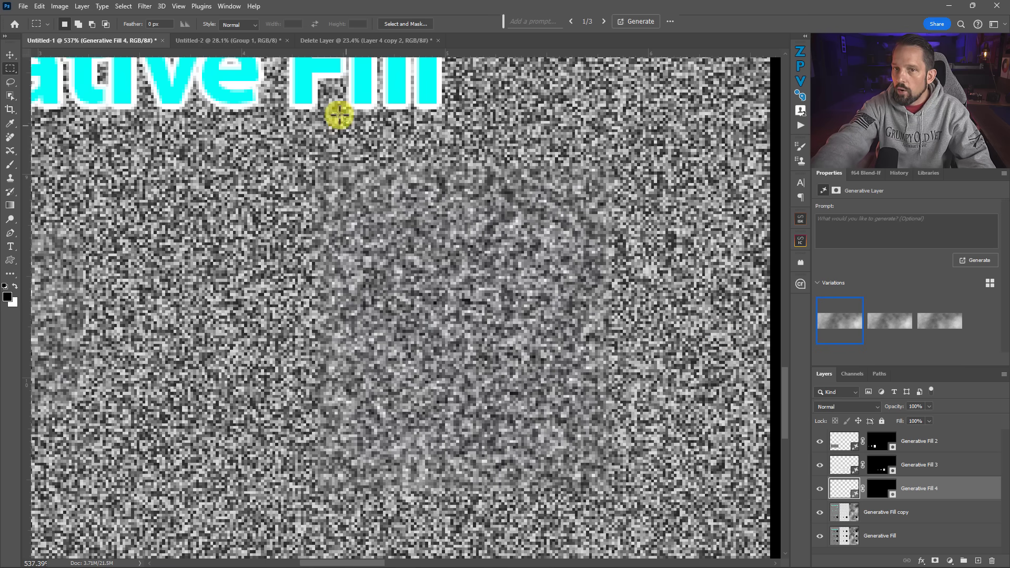
Switch to the Untitled-2 noise document, zoom in and pan past REMOVE to the GEN FILL area.
left_click(348, 42)
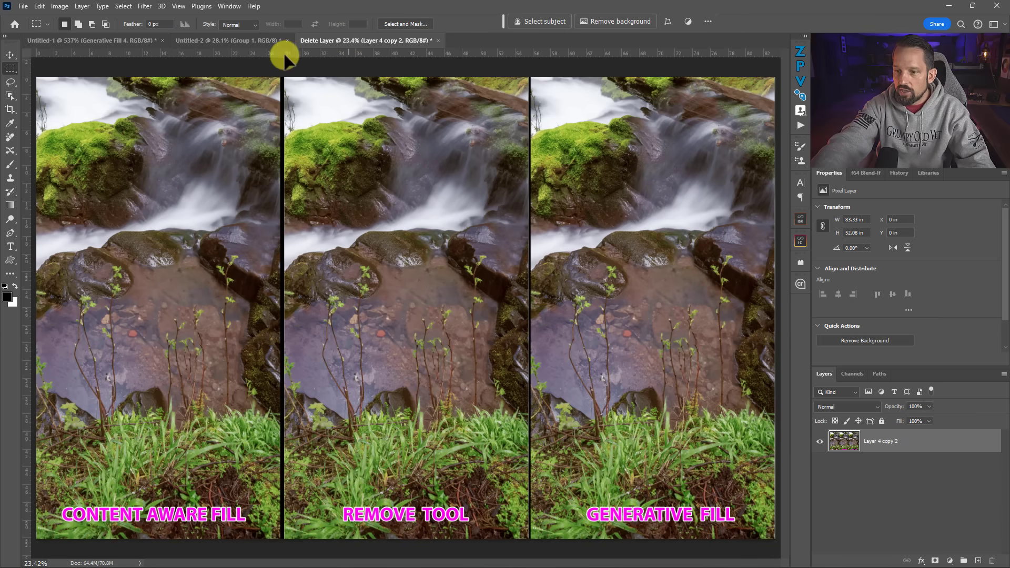
left_click(257, 43)
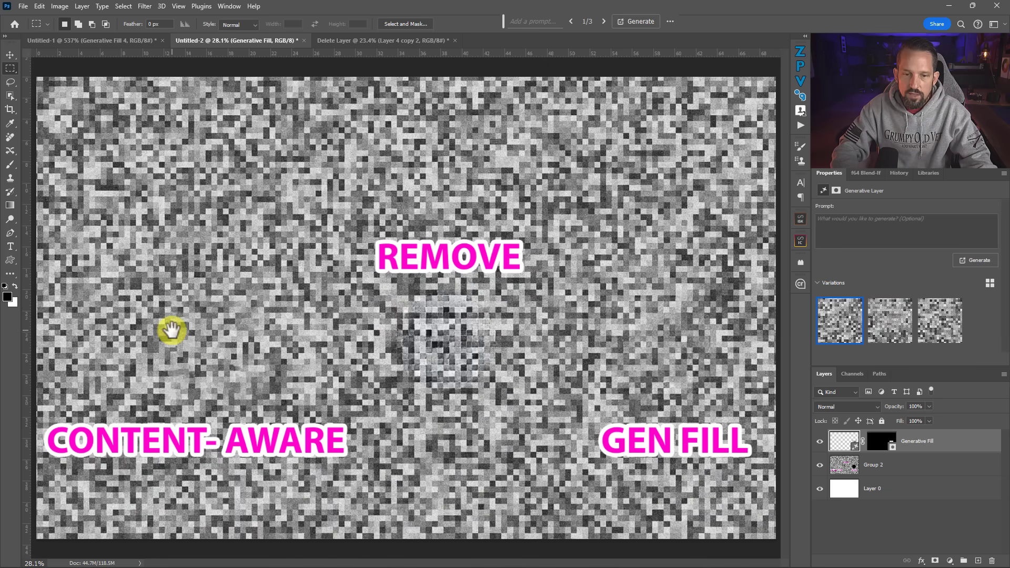
left_click_drag(171, 330, 321, 376)
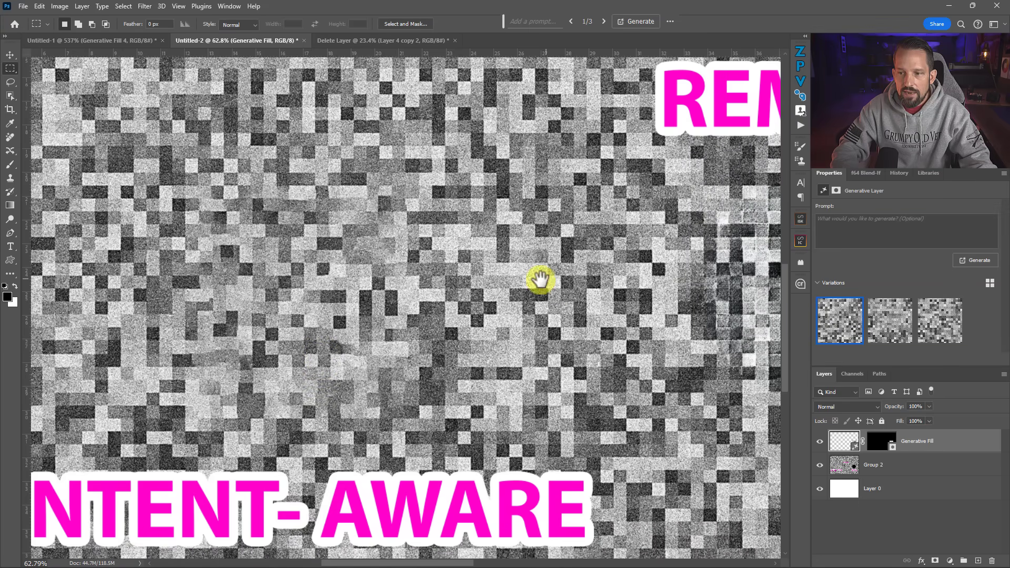
left_click_drag(497, 286, 158, 287)
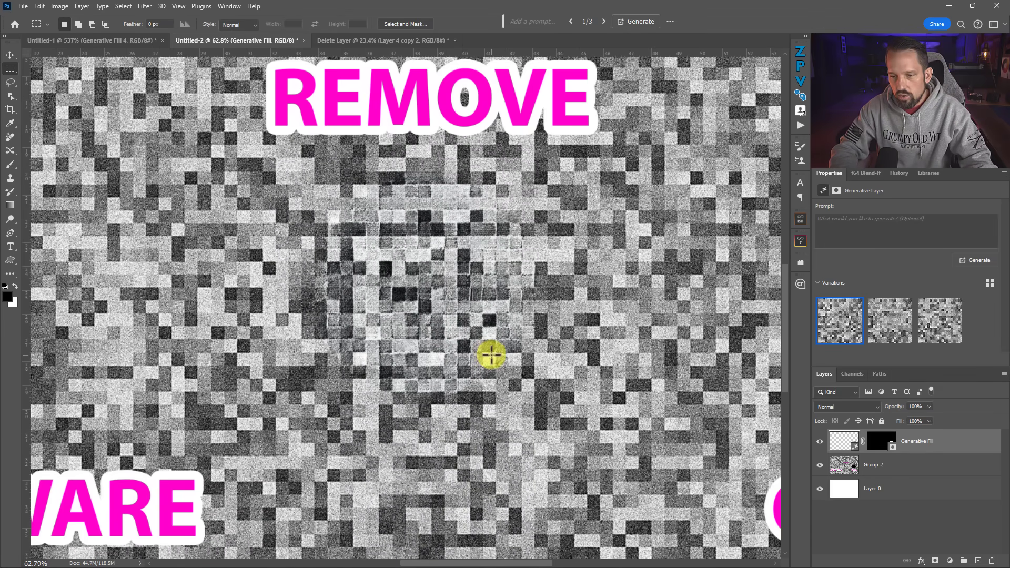
left_click_drag(510, 345, 232, 323)
left_click_drag(623, 316, 437, 325)
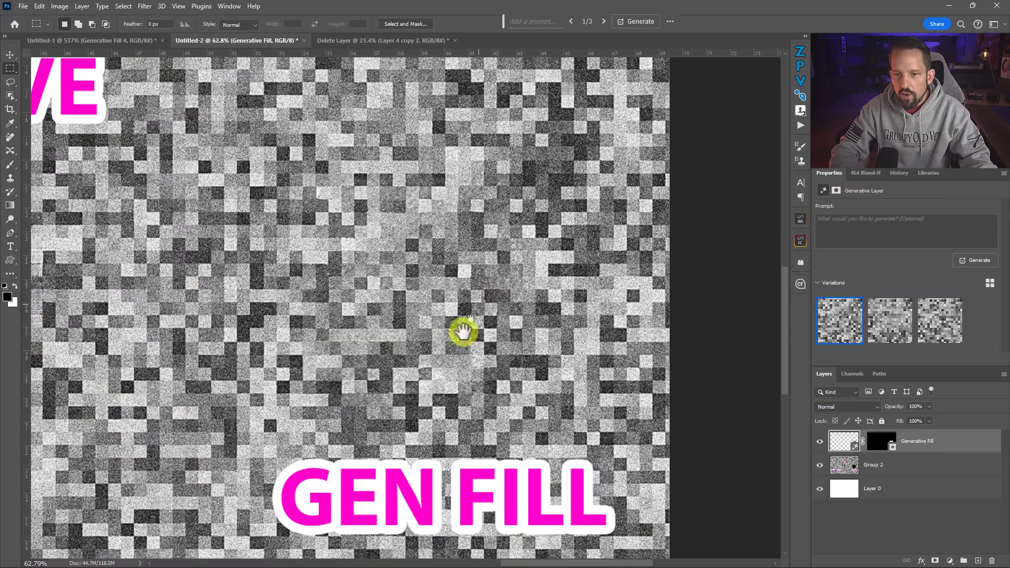
Toggle the Generative Fill layer's visibility twice to compare with and without the fill.
left_click(820, 442)
left_click(820, 441)
left_click(820, 442)
left_click(820, 442)
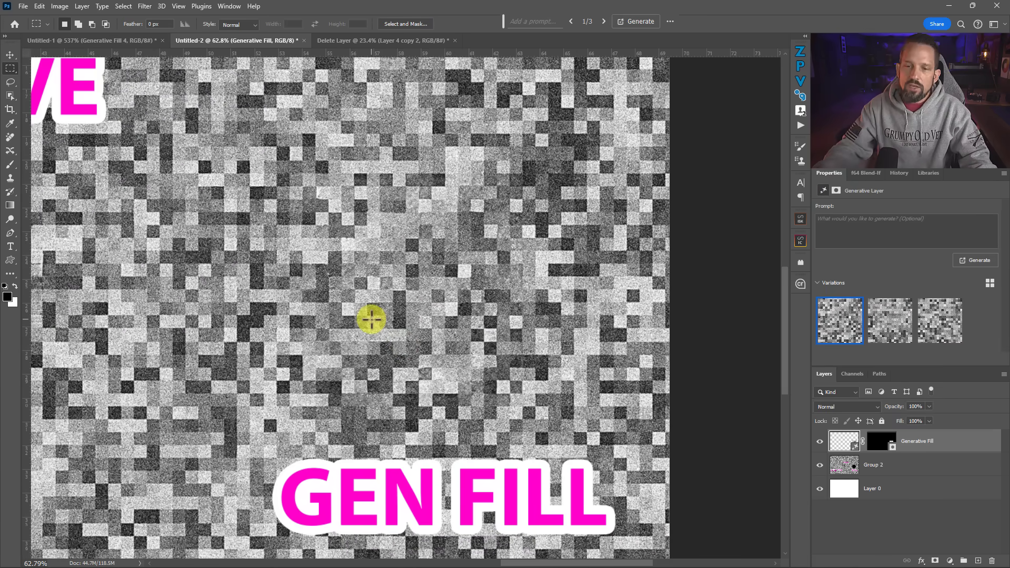
left_click(59, 6)
left_click(52, 86)
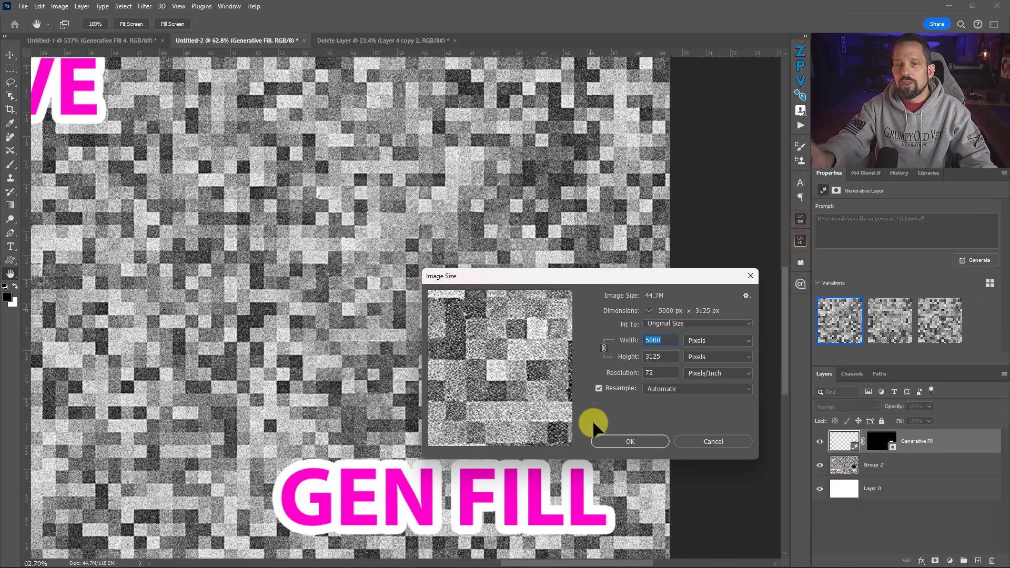
left_click(613, 441)
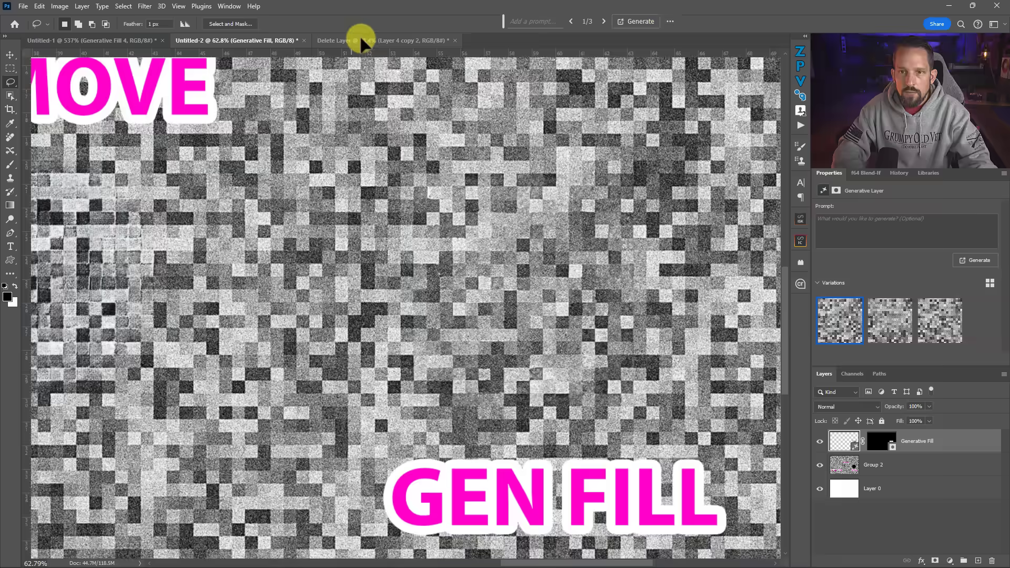
In the waterfall document's left panel, select the thin stems and Content-Aware fill them.
left_click(361, 40)
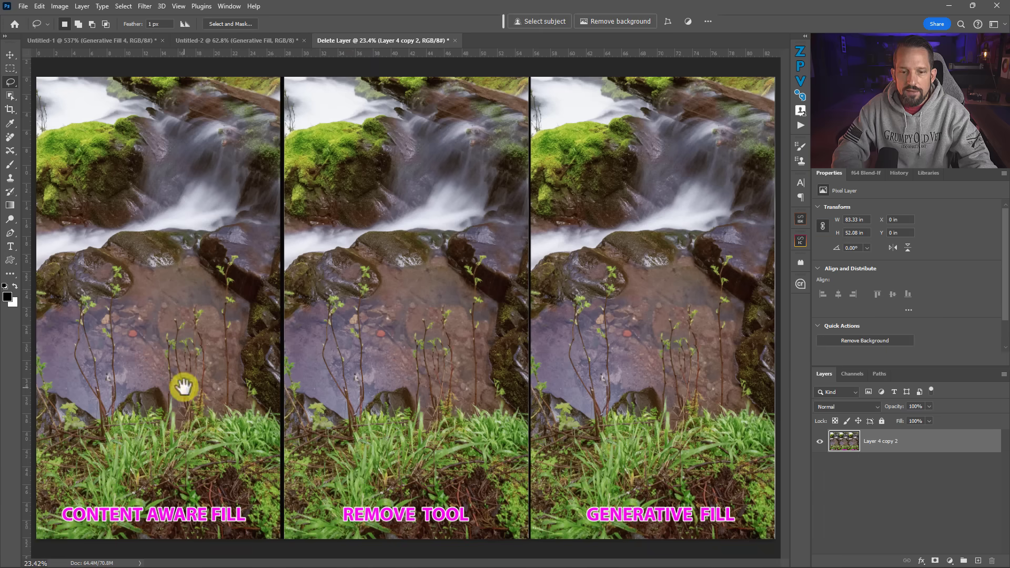
mouse_move(185, 384)
left_mouse_down()
mouse_move(222, 389)
mouse_move(260, 332)
mouse_move(237, 309)
left_mouse_up()
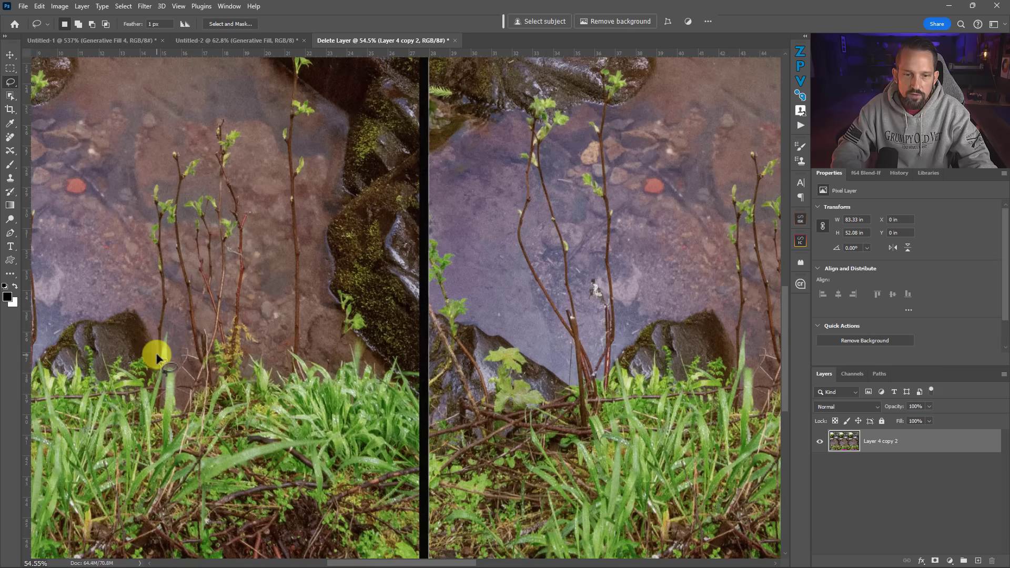
mouse_move(158, 339)
left_mouse_down()
mouse_move(140, 198)
mouse_move(227, 97)
left_mouse_up()
mouse_move(261, 363)
left_mouse_down()
mouse_move(220, 340)
mouse_move(197, 354)
mouse_move(177, 327)
mouse_move(151, 350)
left_mouse_up()
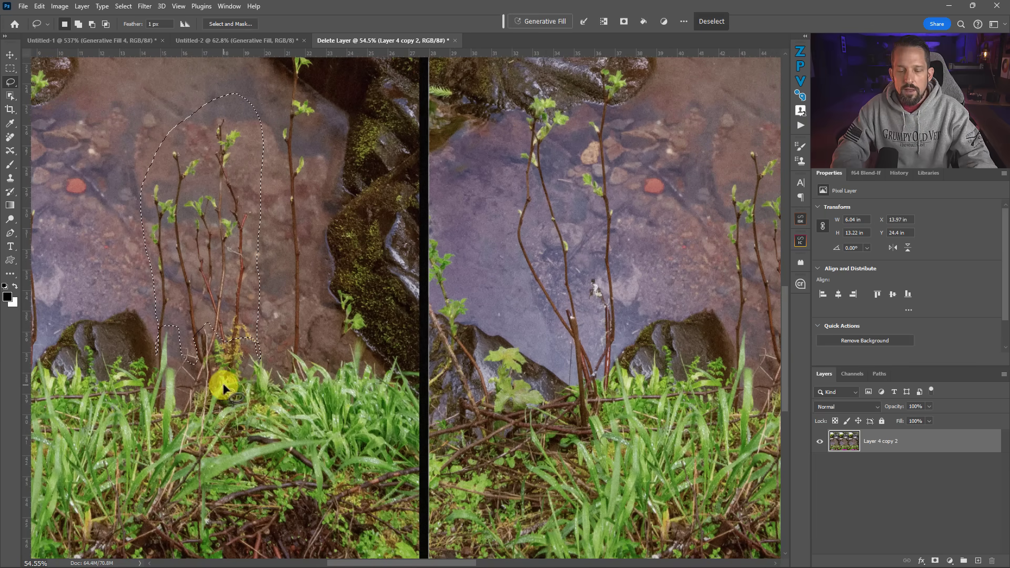
key("shift+BackSpace")
key("Return")
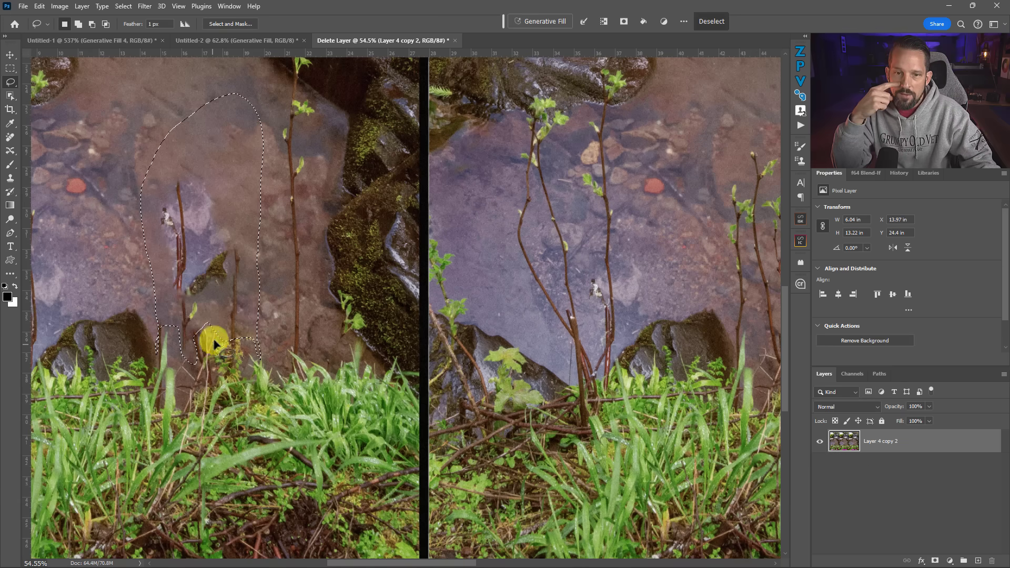
key("ctrl+d")
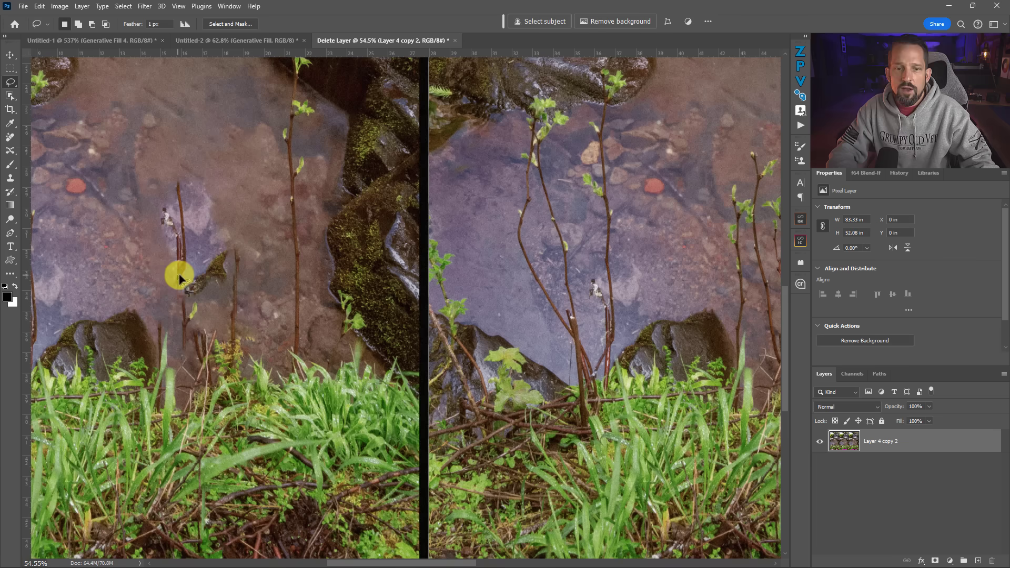
Content-Aware fill the remaining upper stem and the lower stems, deselecting after each.
mouse_move(236, 213)
left_mouse_down()
mouse_move(216, 173)
mouse_move(144, 171)
mouse_move(164, 298)
mouse_move(192, 349)
mouse_move(246, 295)
mouse_move(252, 260)
left_mouse_up()
key("shift+BackSpace")
key("Return")
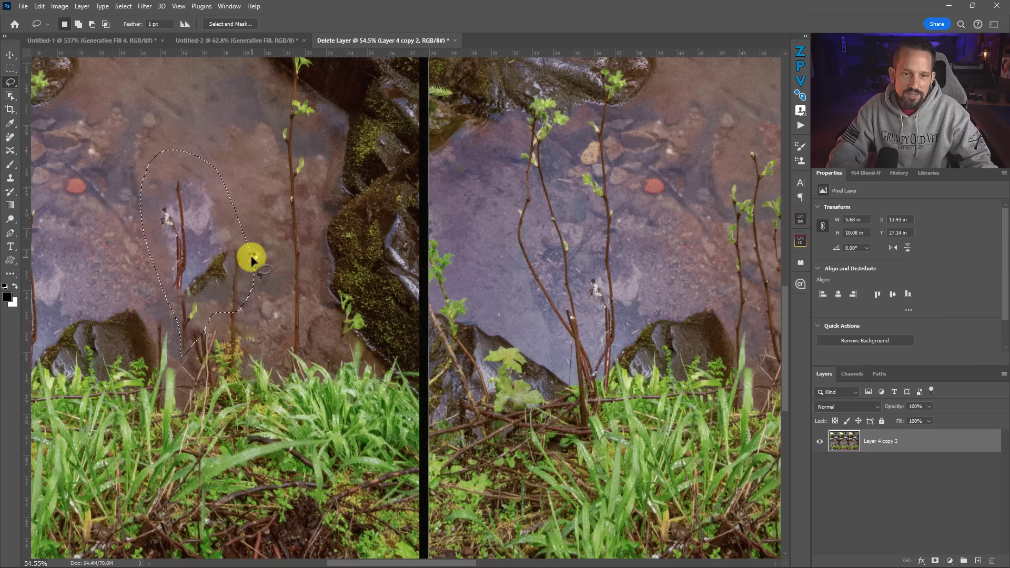
key("ctrl+d")
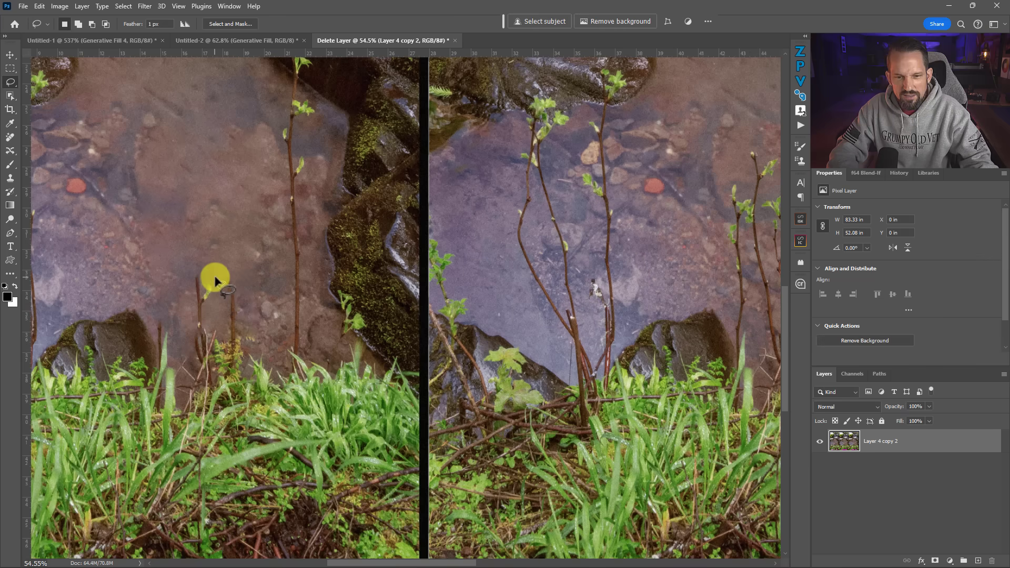
mouse_move(216, 276)
left_mouse_down()
mouse_move(184, 293)
mouse_move(227, 327)
mouse_move(248, 264)
left_mouse_up()
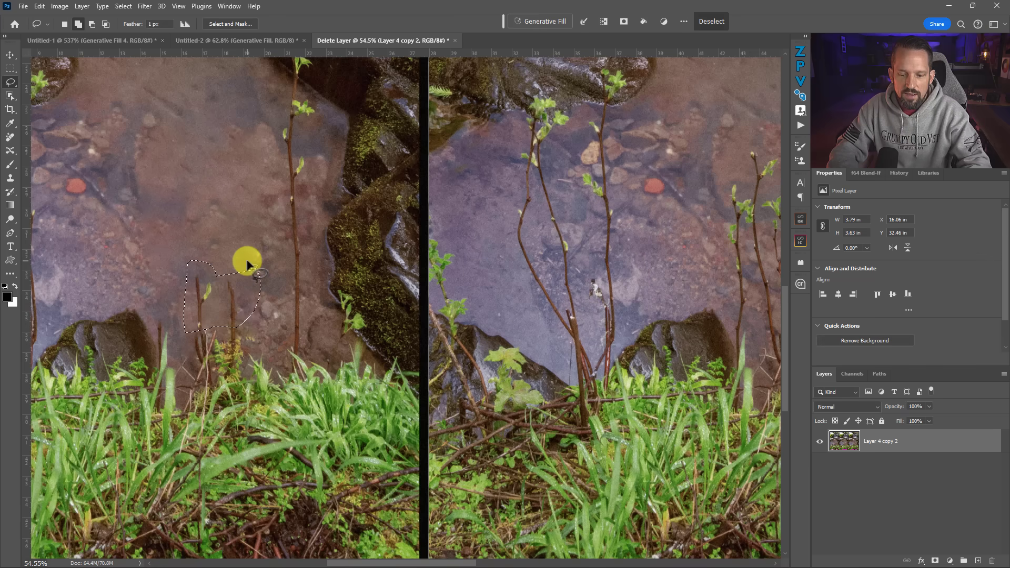
key("shift+BackSpace")
key("Return")
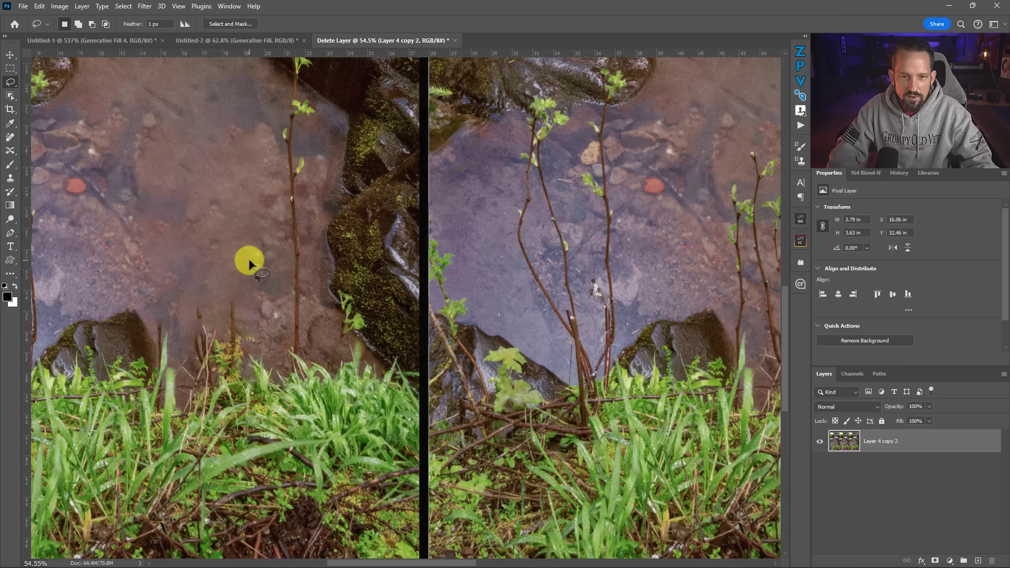
key("ctrl+d")
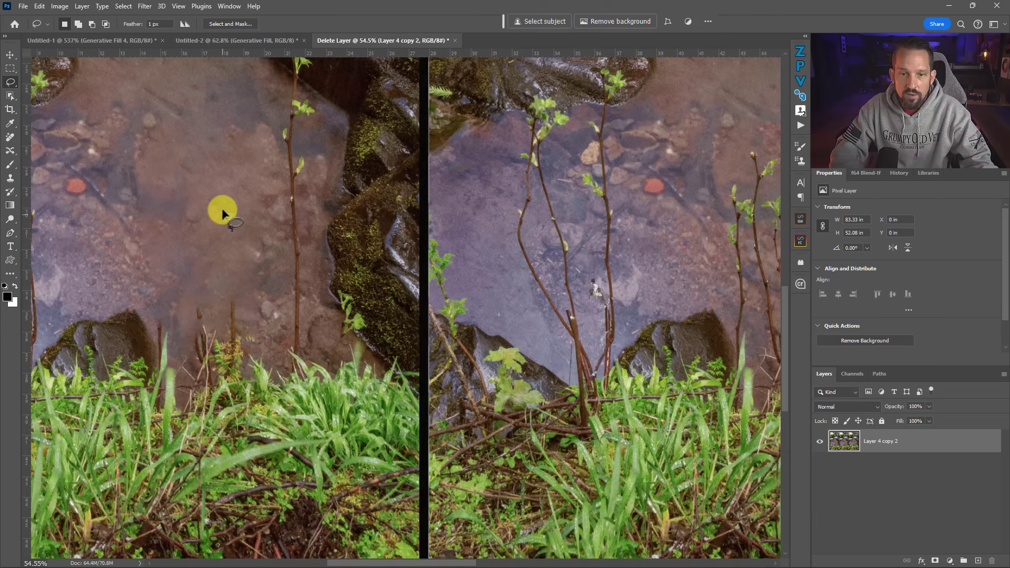
Content-Aware fill a small leftover spot, then pan to the middle panel.
mouse_move(223, 212)
left_mouse_down()
mouse_move(206, 194)
mouse_move(227, 210)
left_mouse_up()
key("shift+Delete")
key("Return")
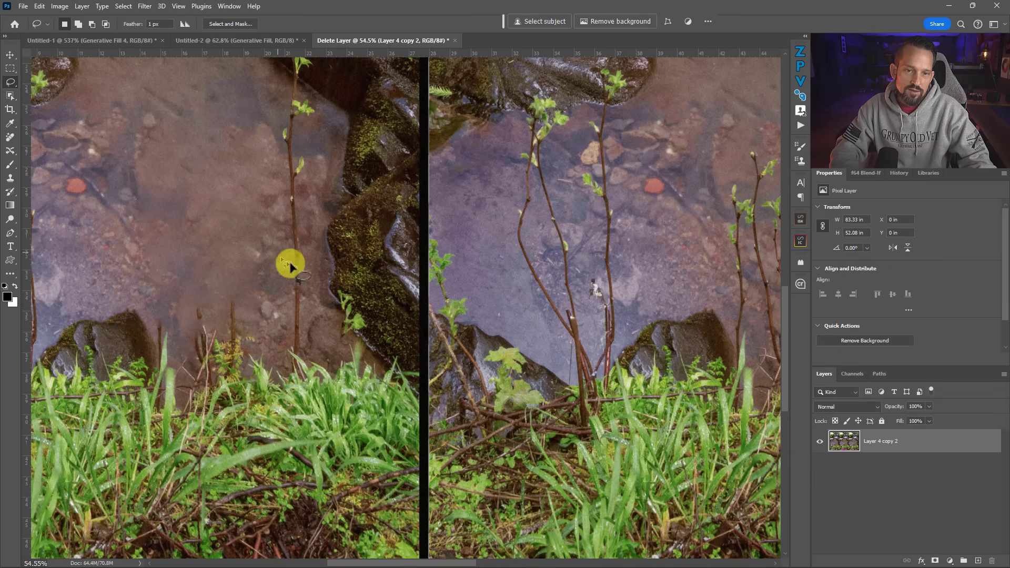
left_click_drag(605, 264, 217, 273)
Paint out the middle panel's twig cluster with the Remove tool at size 175.
left_click(10, 137)
key("bracketleft")
key("bracketleft")
key("bracketleft")
key("bracketleft")
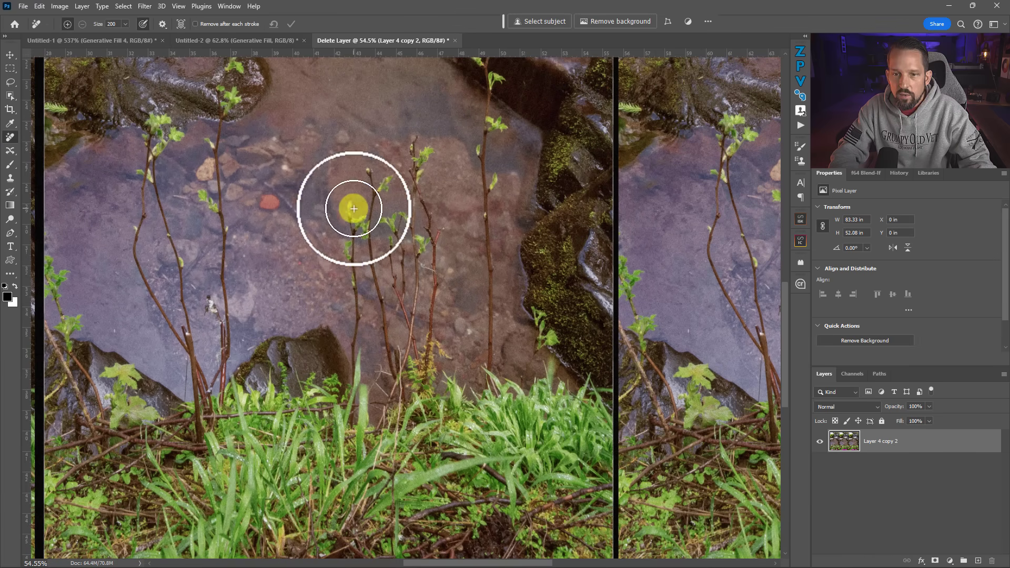
mouse_move(351, 208)
left_mouse_down()
mouse_move(354, 295)
mouse_move(393, 345)
mouse_move(424, 333)
mouse_move(419, 160)
mouse_move(385, 213)
mouse_move(384, 173)
mouse_move(401, 206)
left_mouse_up()
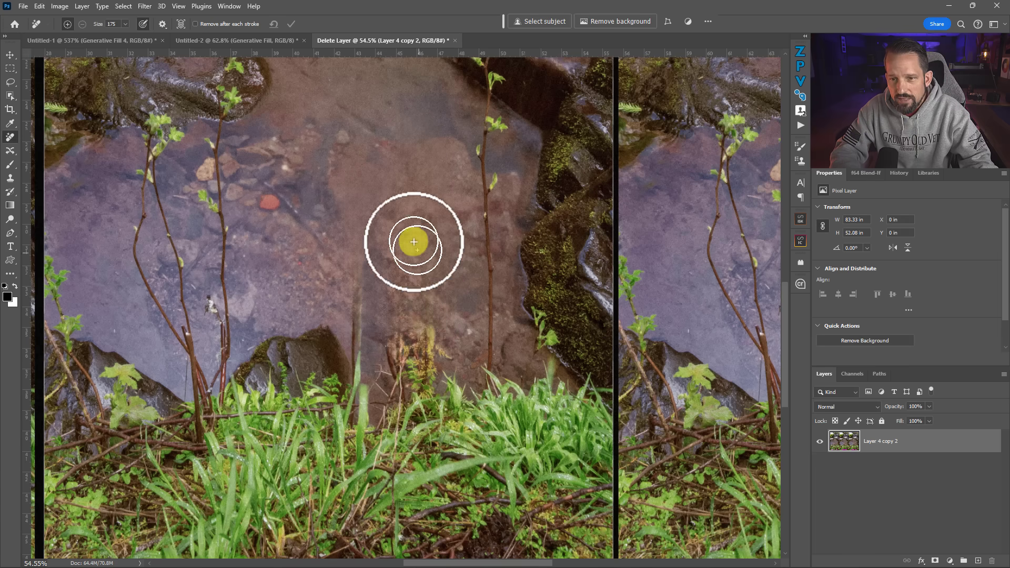
Glance at the Untitled-2 document, then return and paint out the leftover stem remnants near the grass.
left_click(246, 37)
left_click_drag(305, 260, 558, 255)
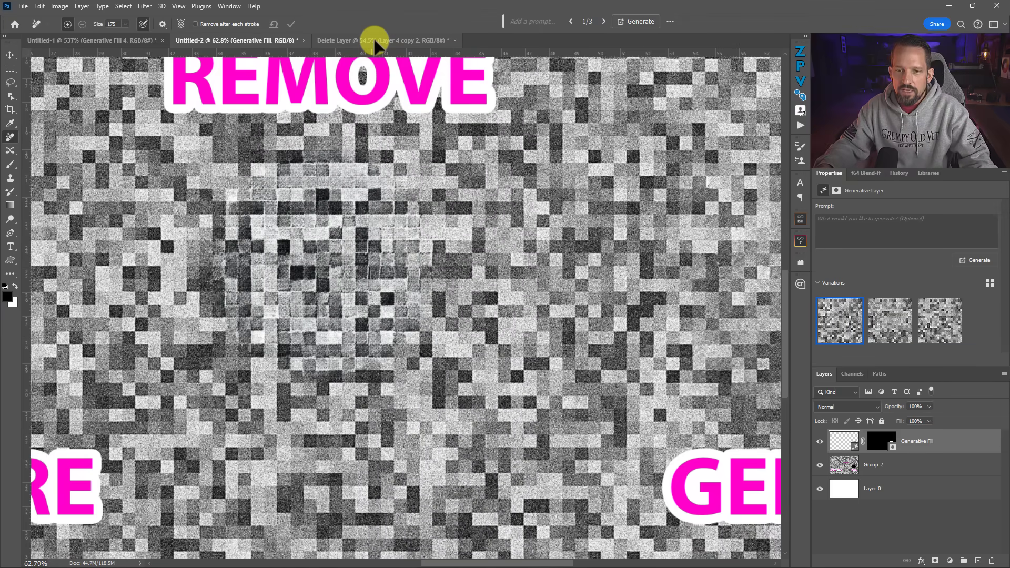
left_click(374, 41)
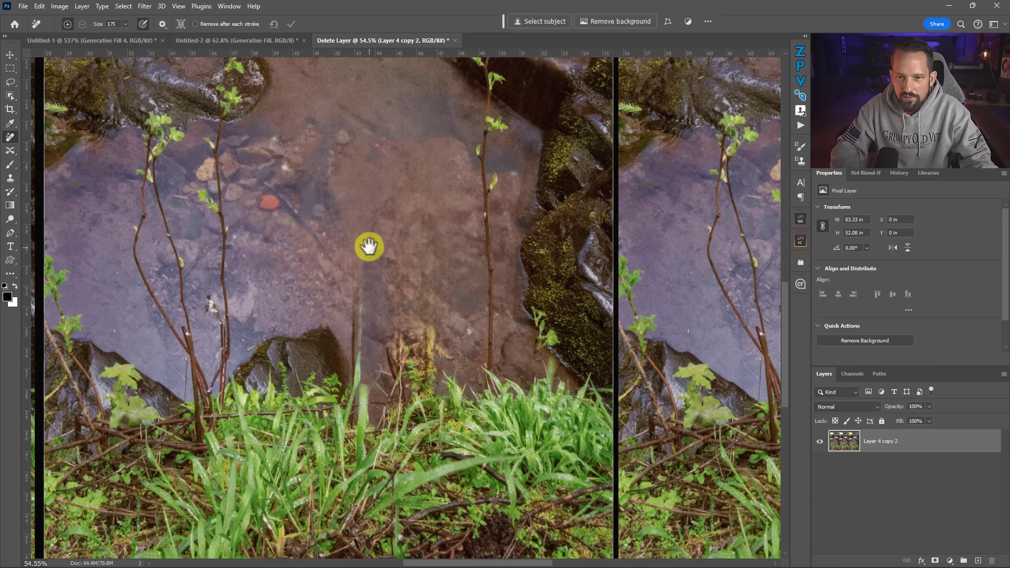
mouse_move(370, 241)
left_mouse_down()
mouse_move(410, 253)
mouse_move(389, 296)
left_mouse_up()
key("space")
mouse_move(451, 361)
left_mouse_down()
mouse_move(408, 336)
mouse_move(412, 261)
left_mouse_up()
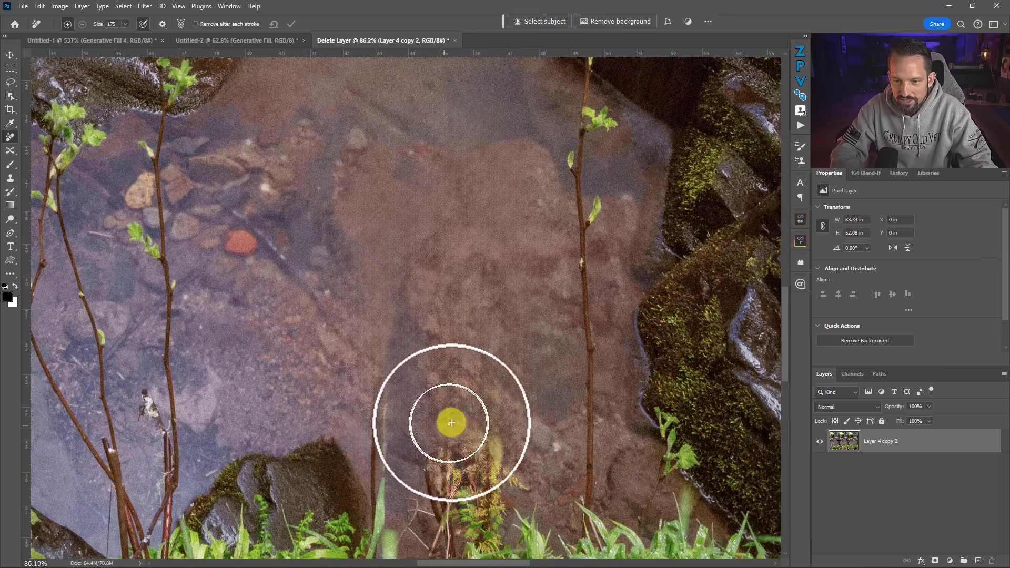
mouse_move(457, 423)
left_mouse_down()
mouse_move(397, 417)
mouse_move(374, 300)
left_mouse_up()
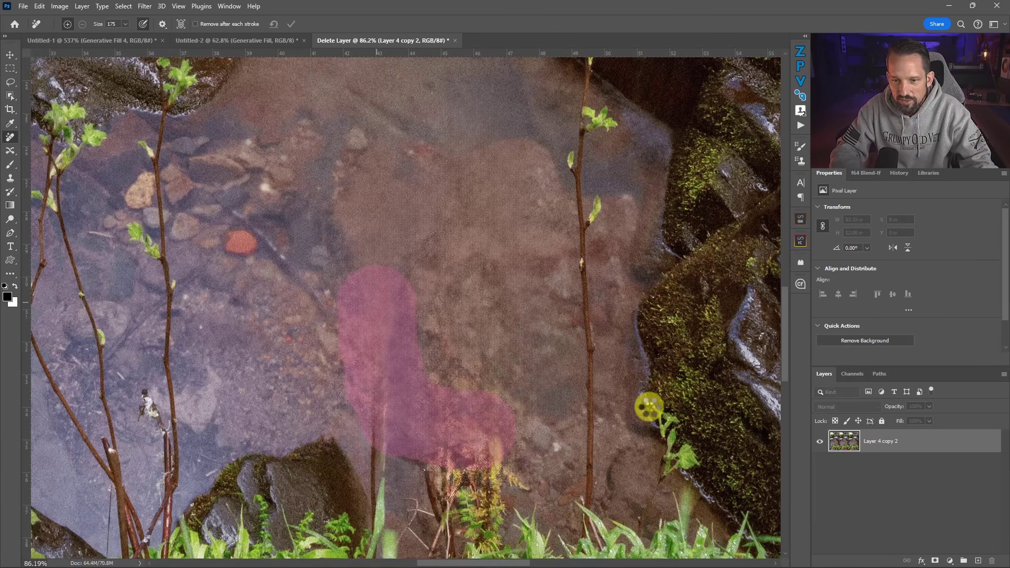
key("Return")
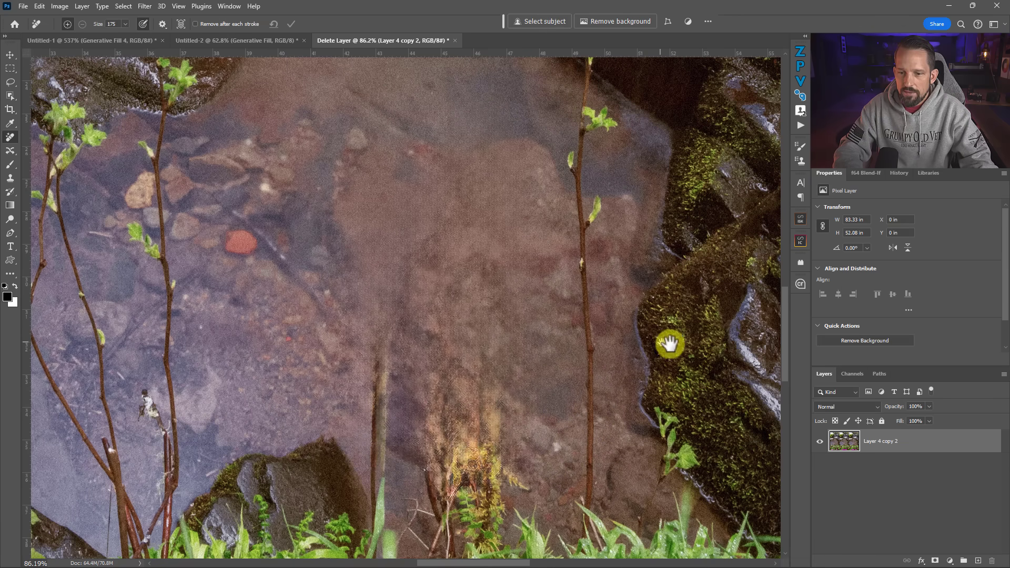
Pan to the right panel and lasso the twig cluster.
left_click_drag(681, 347, 198, 263)
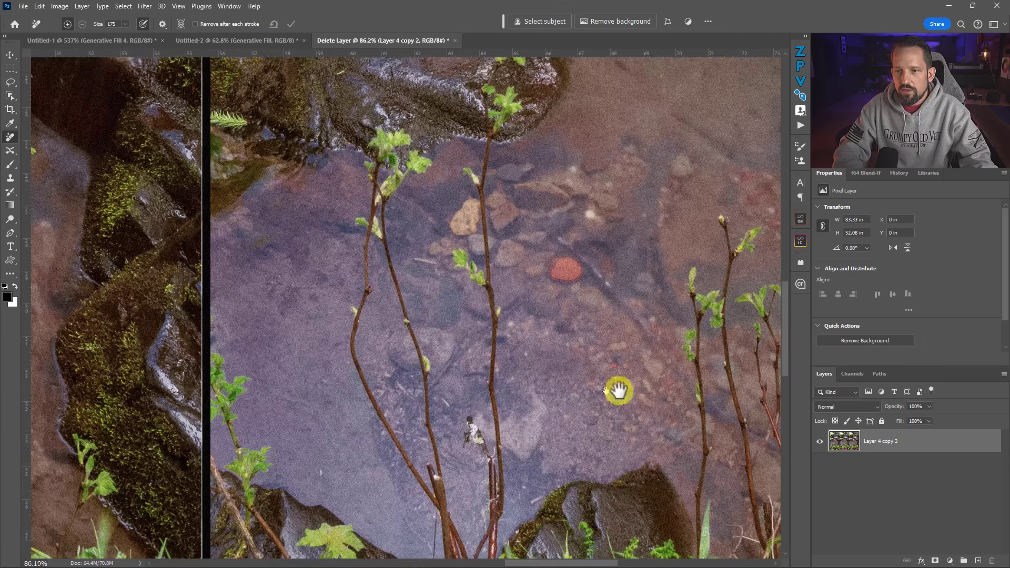
left_click_drag(615, 390, 259, 280)
left_click_drag(347, 232, 372, 289)
left_click(10, 83)
mouse_move(451, 177)
left_mouse_down()
mouse_move(462, 131)
mouse_move(437, 119)
mouse_move(389, 143)
mouse_move(398, 189)
mouse_move(358, 150)
mouse_move(280, 293)
mouse_move(310, 408)
mouse_move(358, 438)
mouse_move(447, 433)
mouse_move(503, 359)
mouse_move(485, 209)
mouse_move(498, 211)
left_mouse_up()
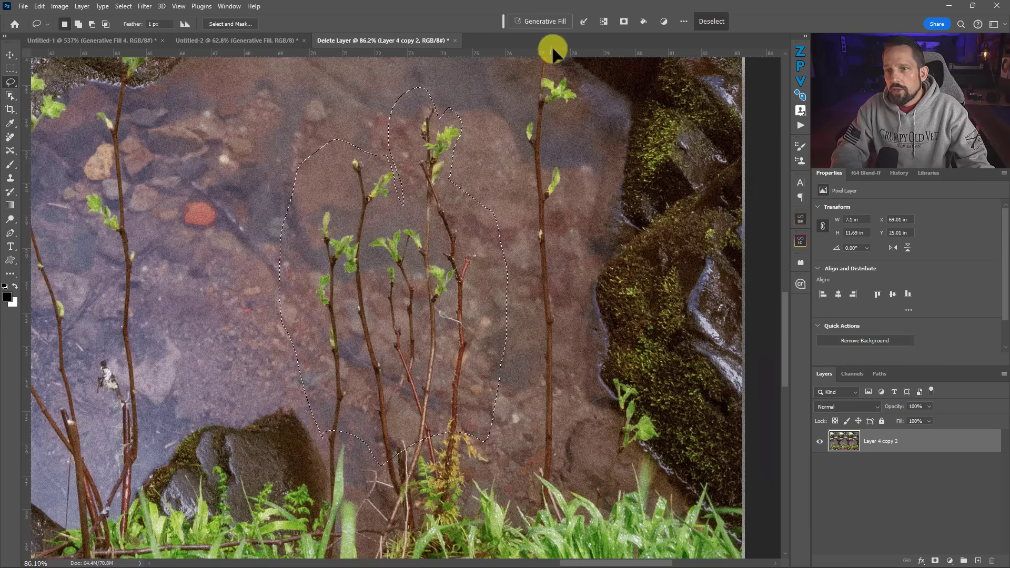
Generate a fill over the lassoed twigs with an empty prompt and review the result.
left_click(545, 21)
left_click(735, 22)
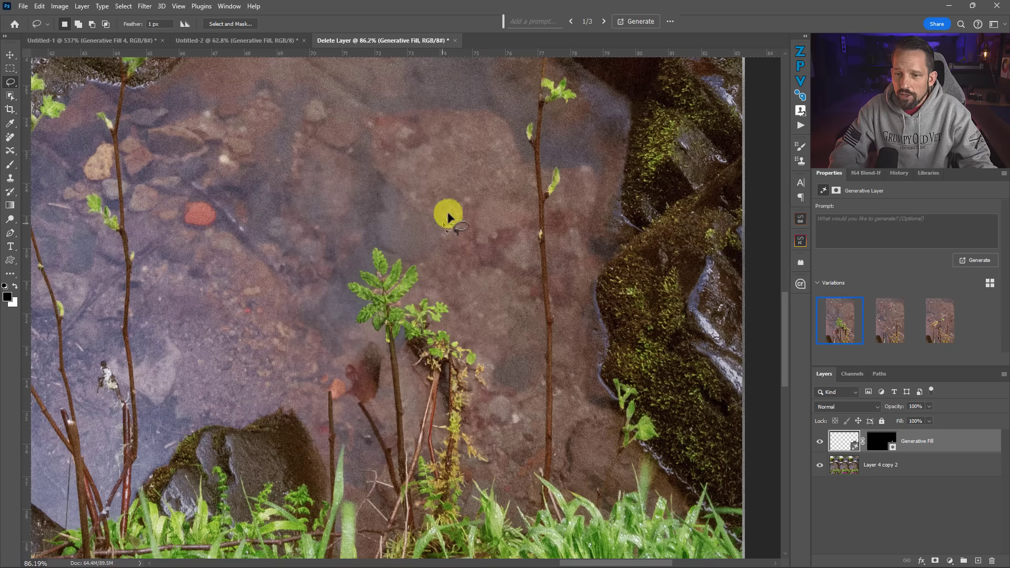
left_click_drag(451, 213, 496, 206)
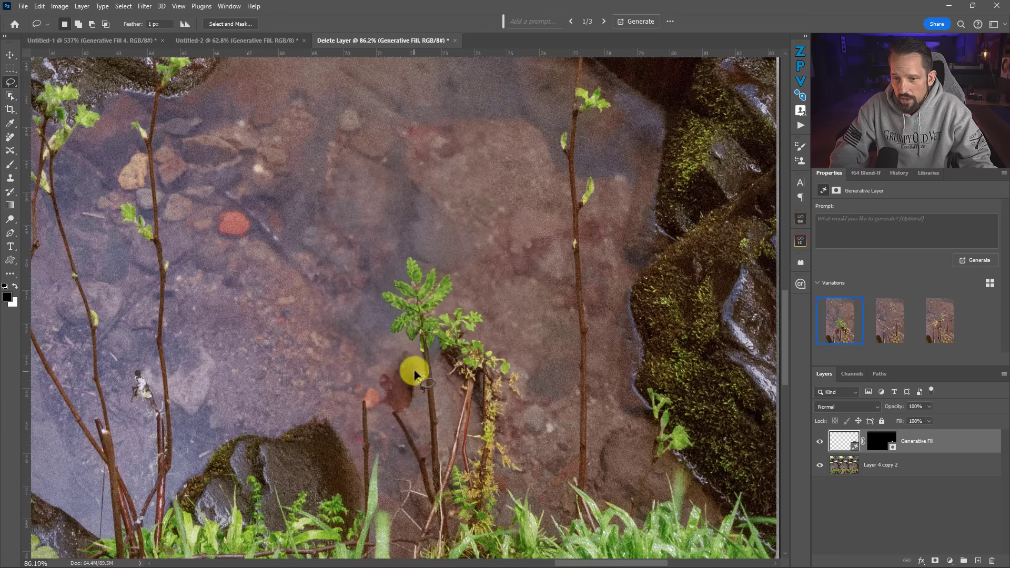
left_click_drag(302, 269, 273, 243)
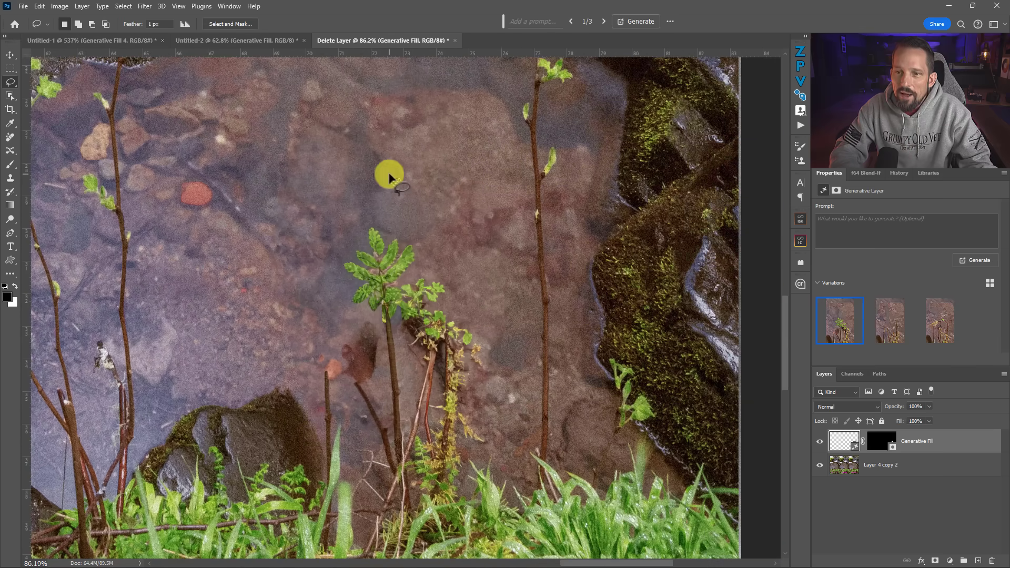
Preview the generated variations and choose the third one.
left_click(820, 441)
left_click(820, 441)
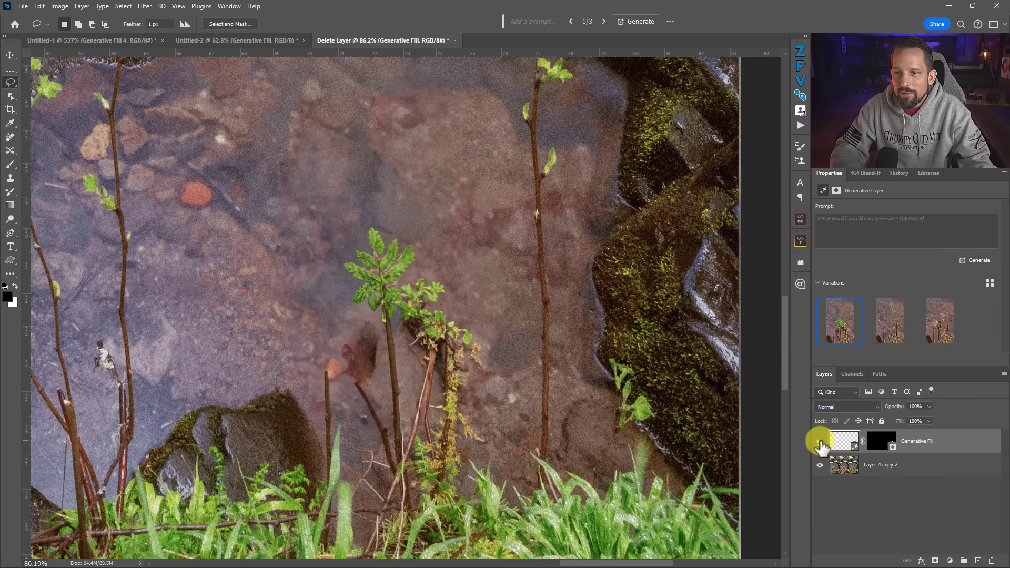
left_click(893, 331)
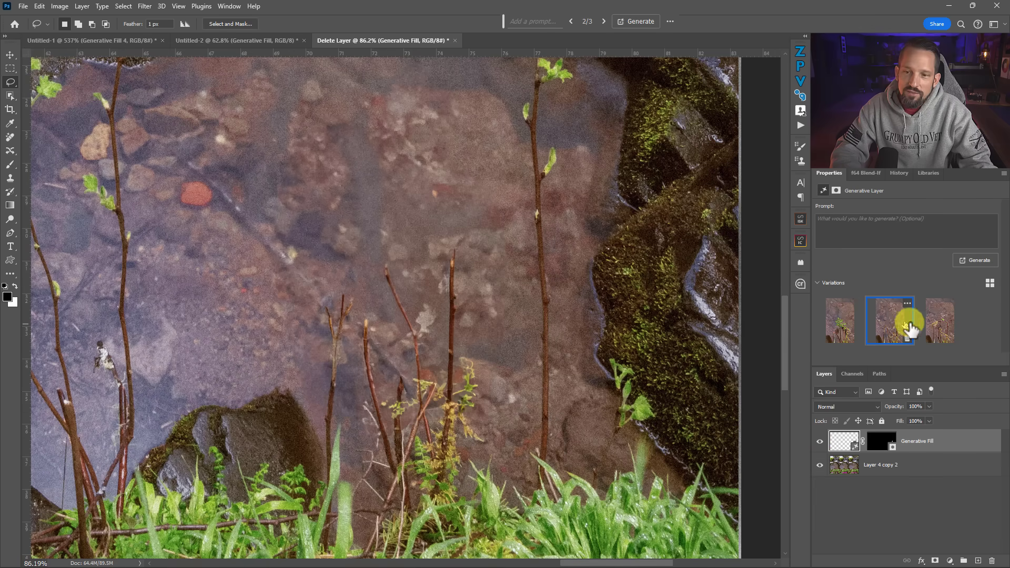
left_click(954, 328)
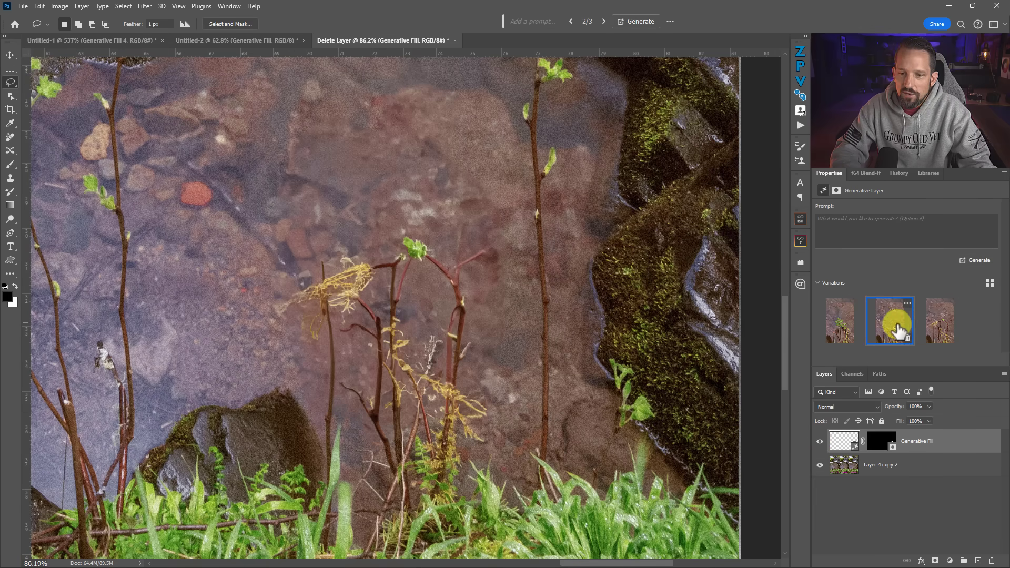
left_click(897, 327)
left_click(953, 331)
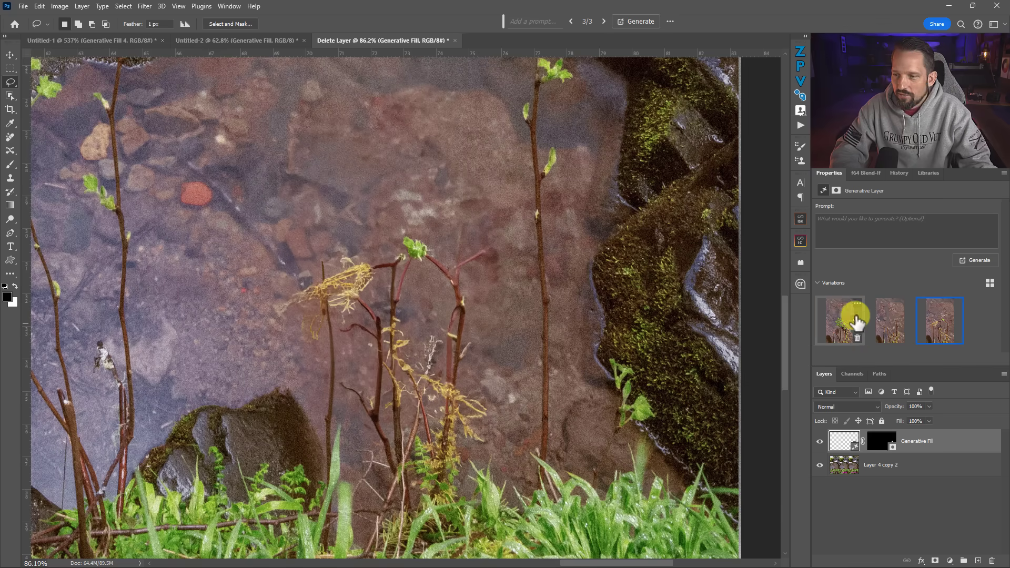
left_click(905, 321)
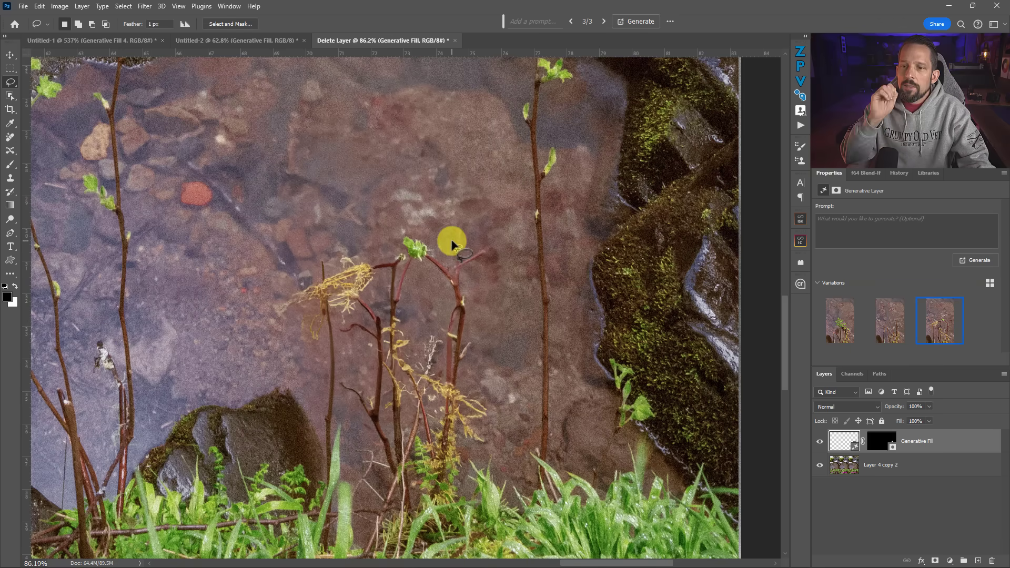
Toggle the Generative Fill layer off and on to compare against the original stems.
left_click(821, 442)
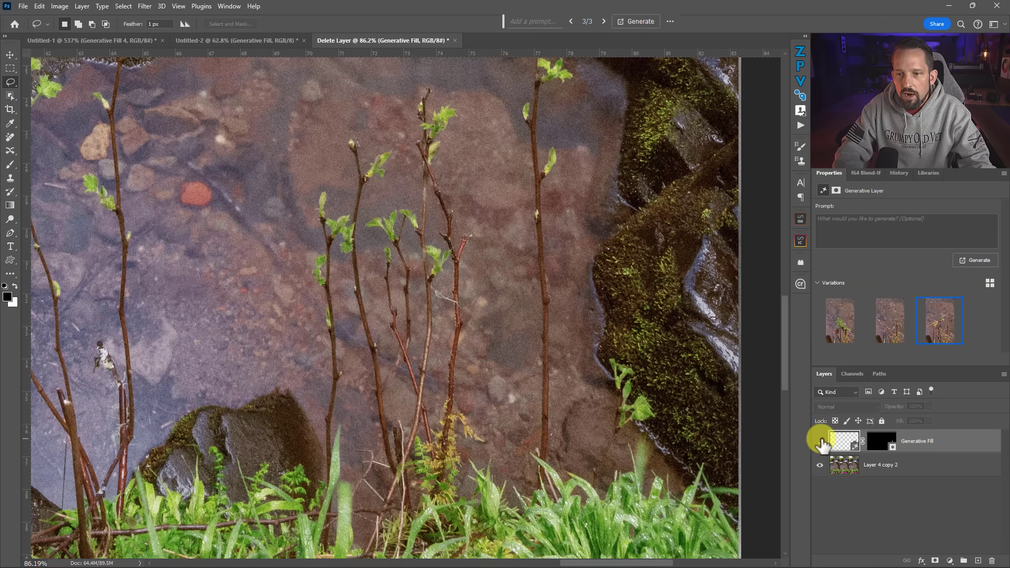
scroll(495, 245, "up", 4)
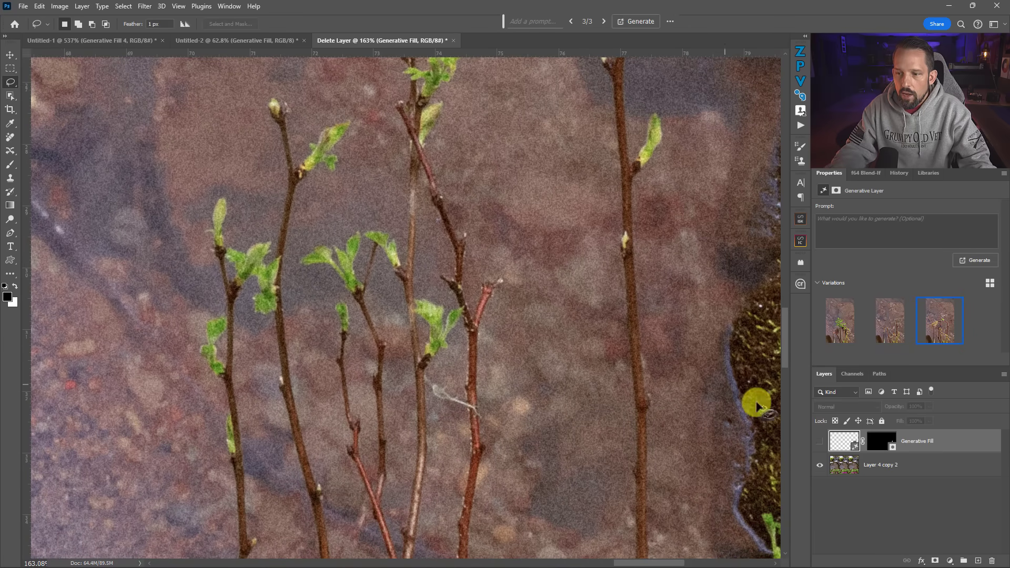
left_click(819, 441)
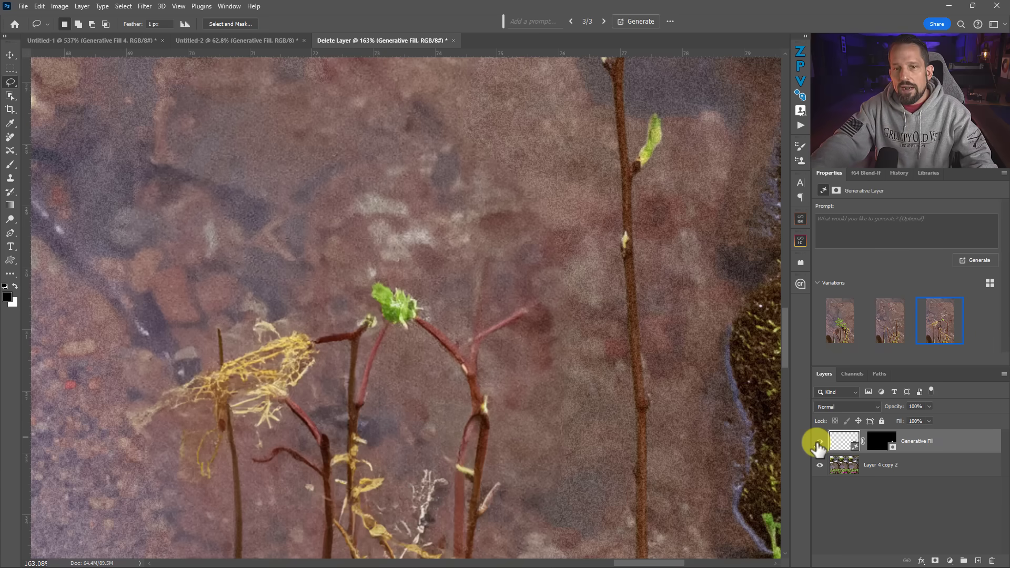
left_click(819, 442)
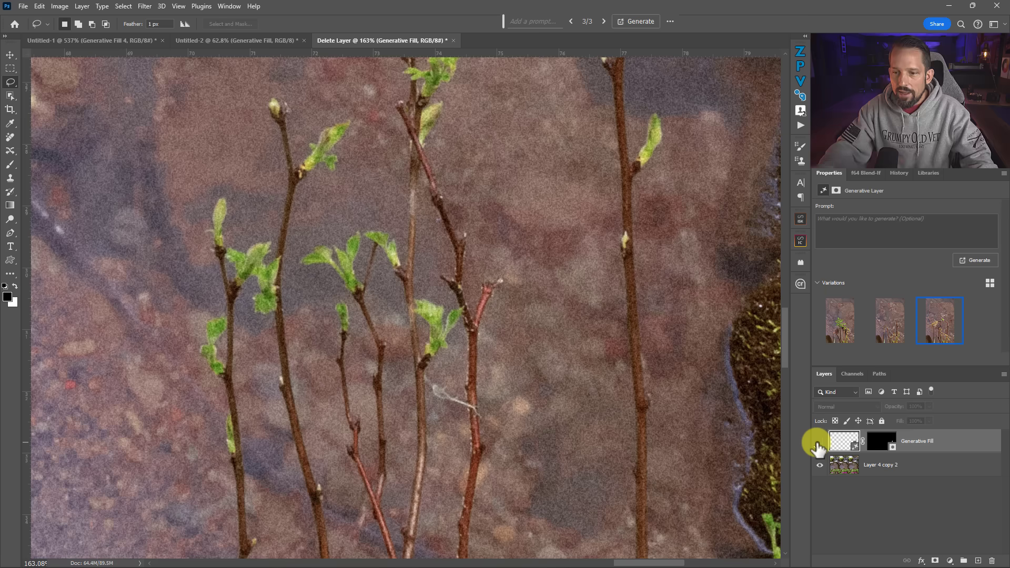
left_click(819, 442)
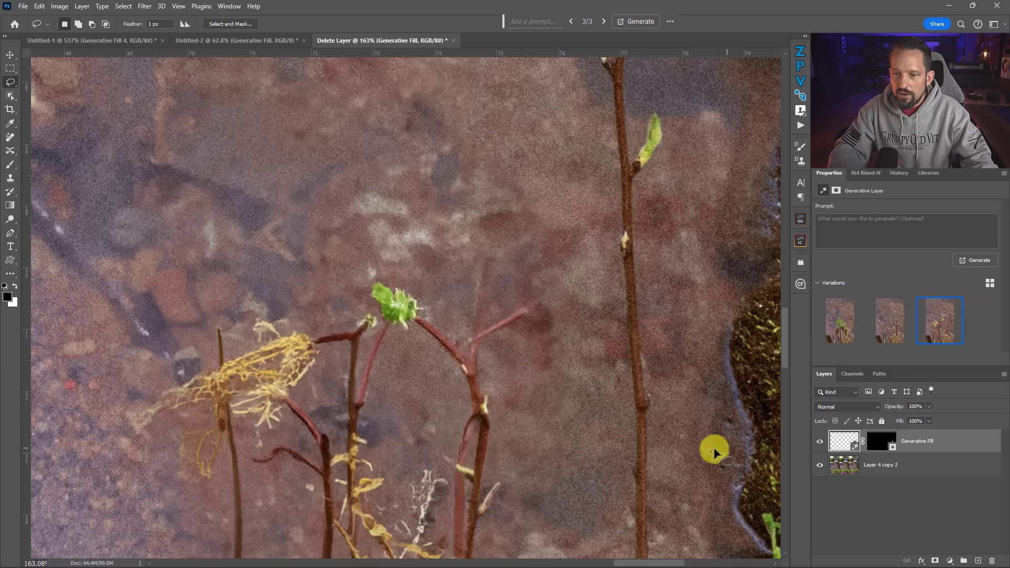
Fit on screen, zoom in close on the generated twigs, then fit all three panels with Ctrl+0.
scroll(510, 316, "down", 3)
right_click(506, 251)
left_click(524, 261)
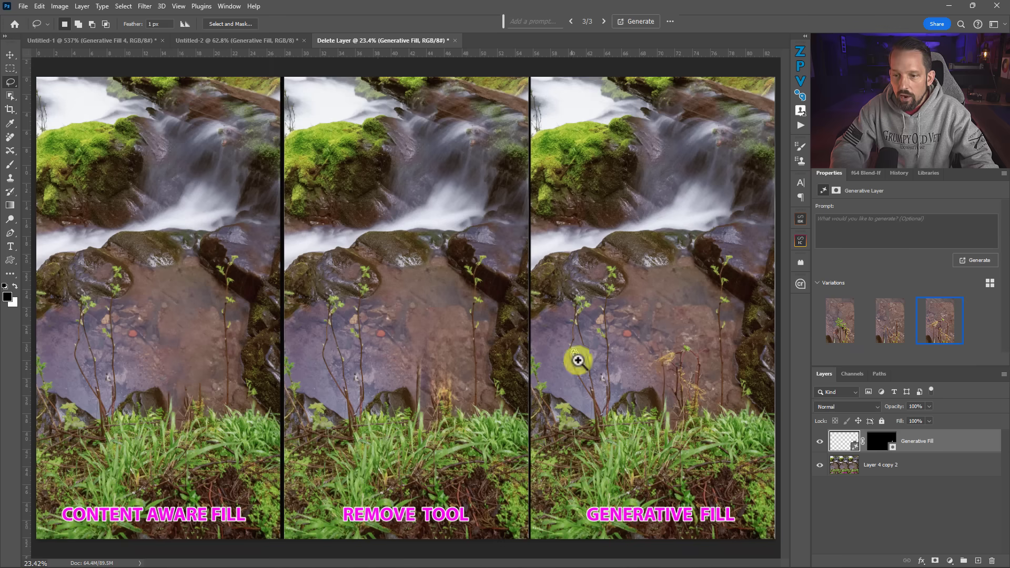
left_click_drag(704, 377, 737, 392)
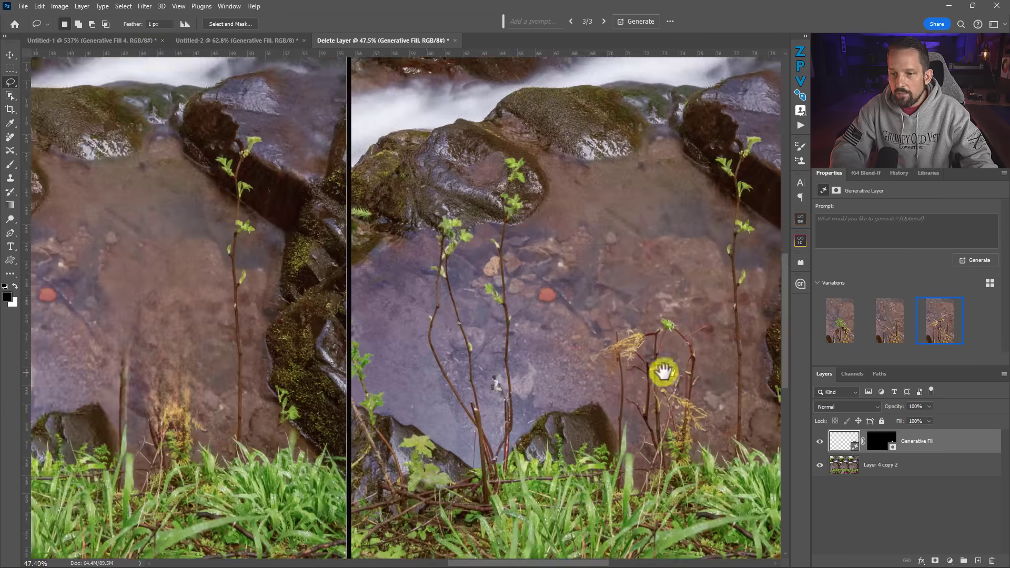
left_click(562, 370)
left_click(613, 354)
left_click(612, 354)
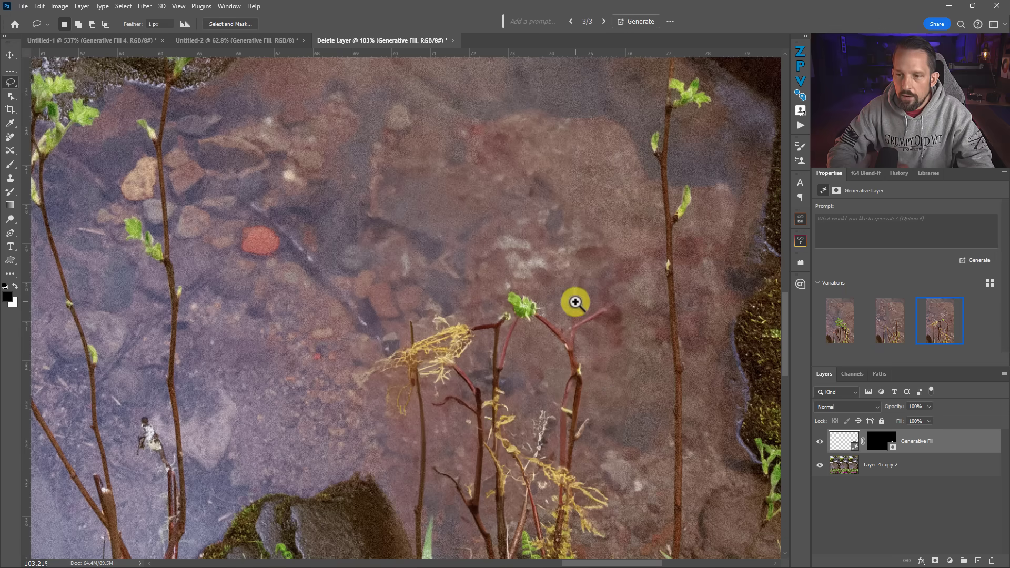
key("ctrl+0")
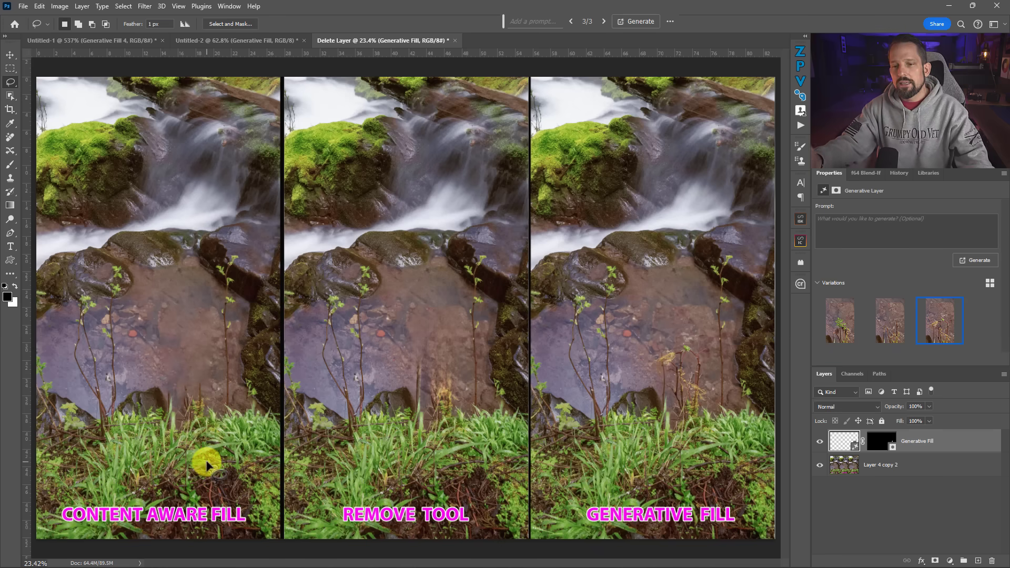